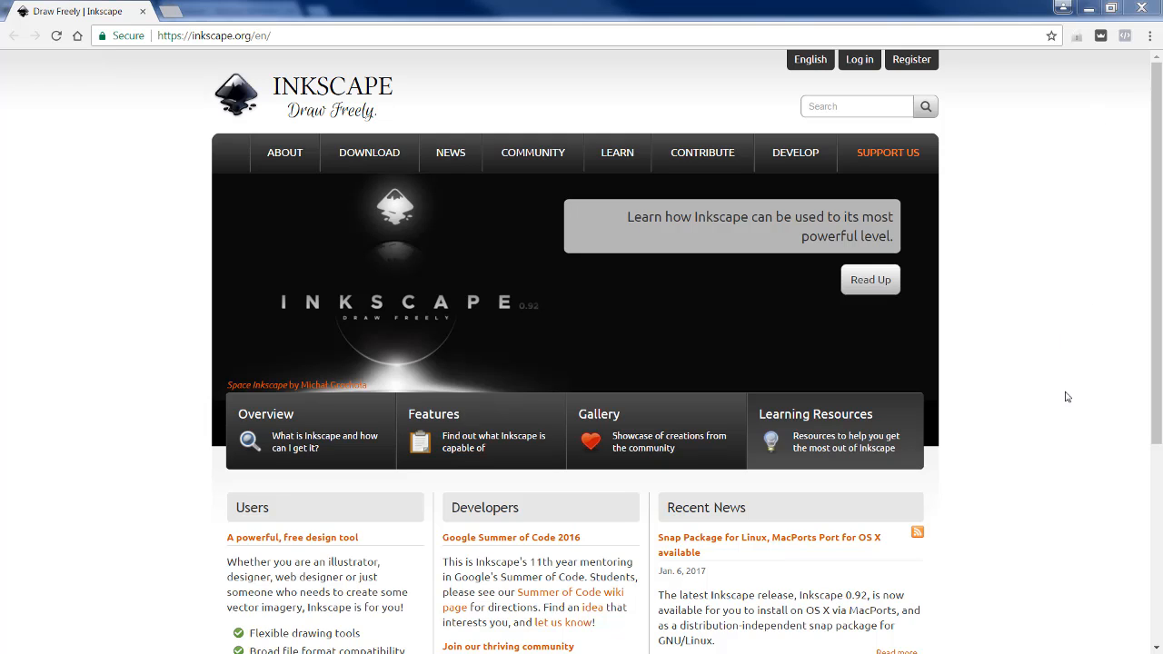
# Step: Switch to the browser and review the Moose Silhouette clipart page and its download formats on Openclipart
pyautogui.click(1090, 10)
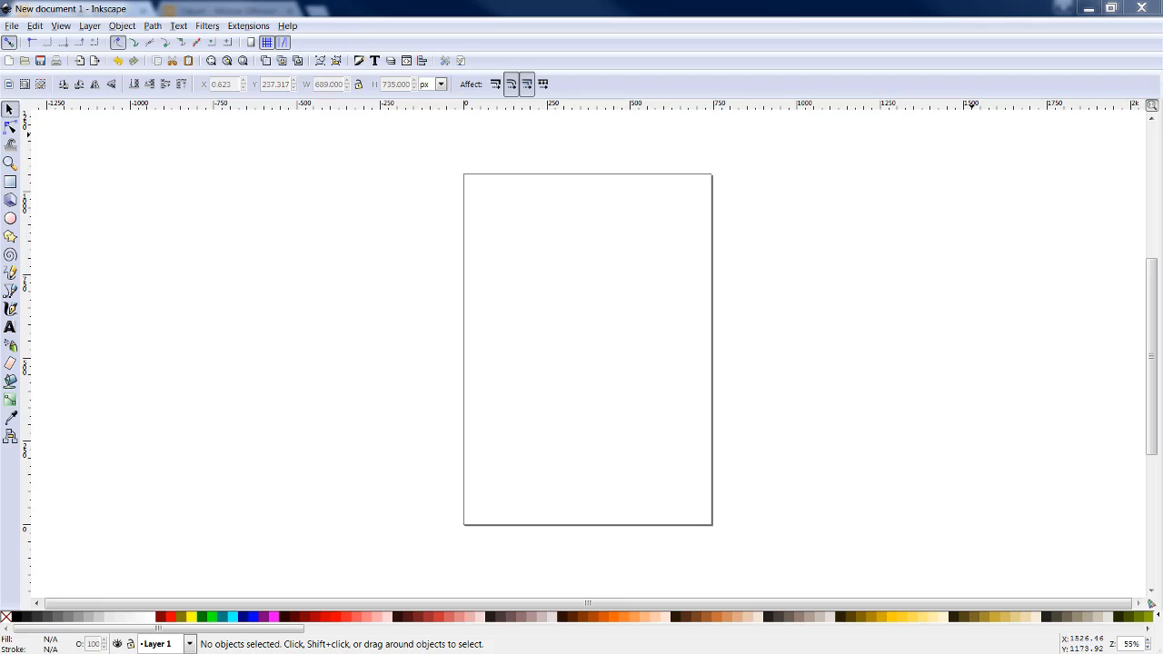
pyautogui.hotkey('alt', 'Tab')
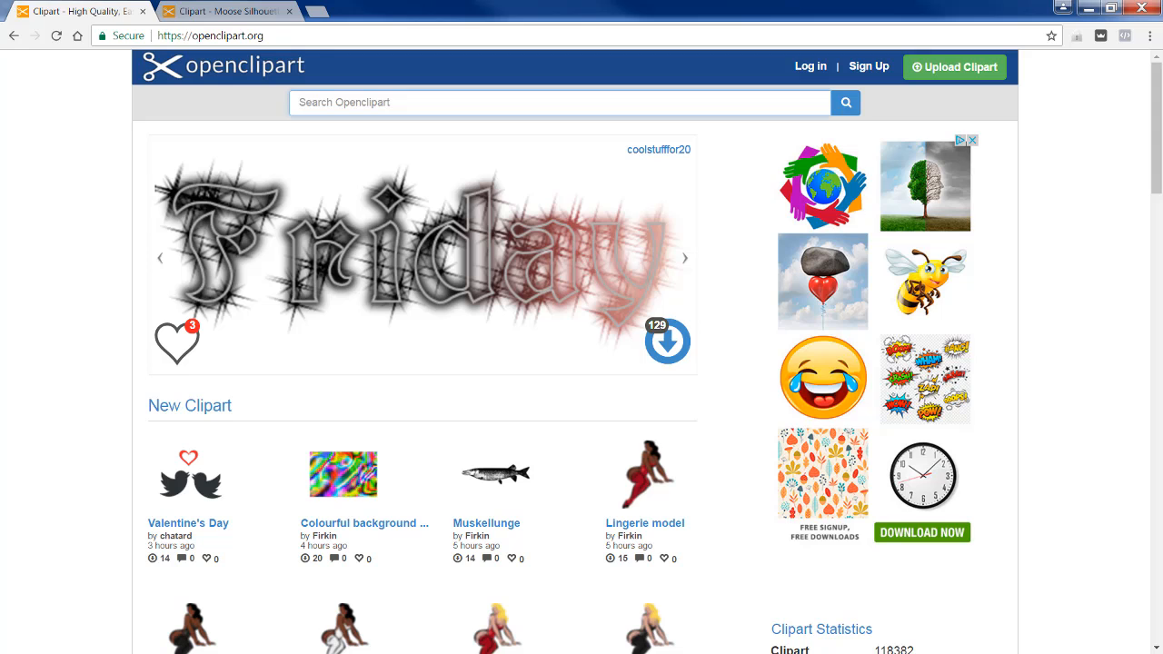
pyautogui.click(193, 11)
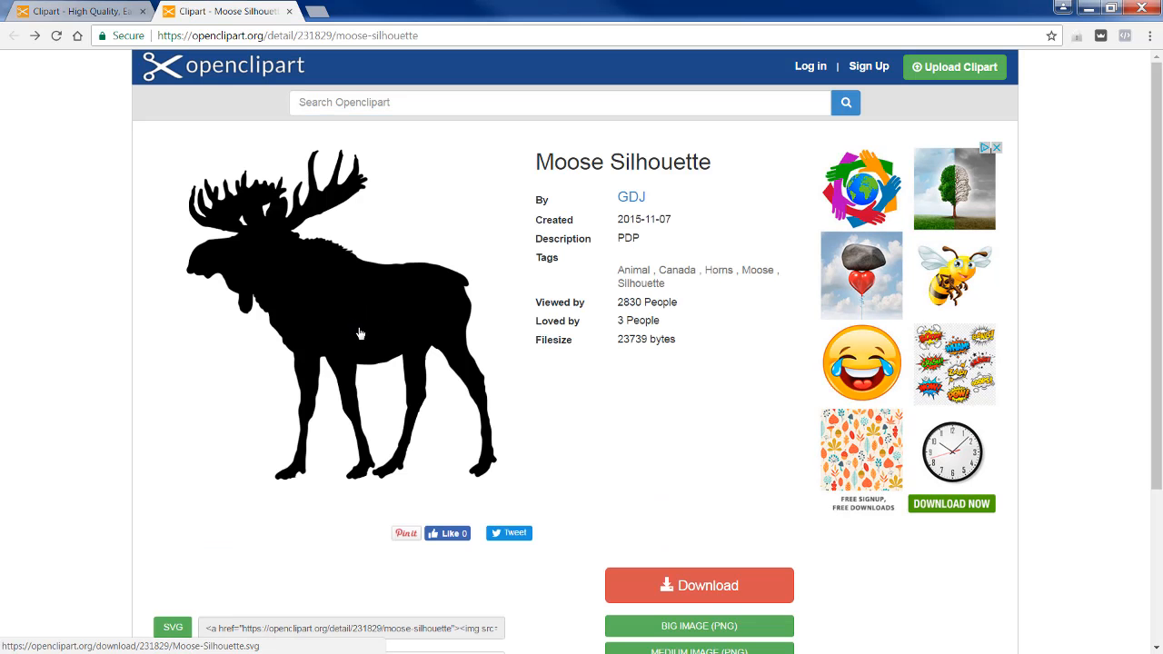
pyautogui.scroll(-2, 361, 334)
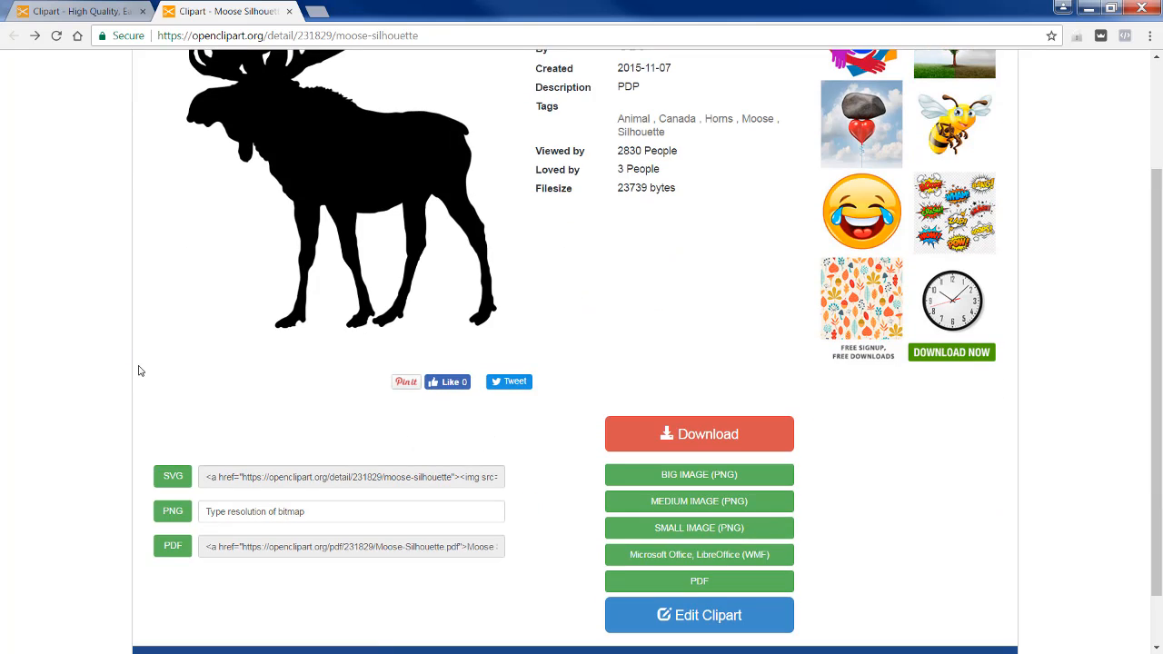
pyautogui.scroll(1, 245, 363)
pyautogui.scroll(-1, 686, 318)
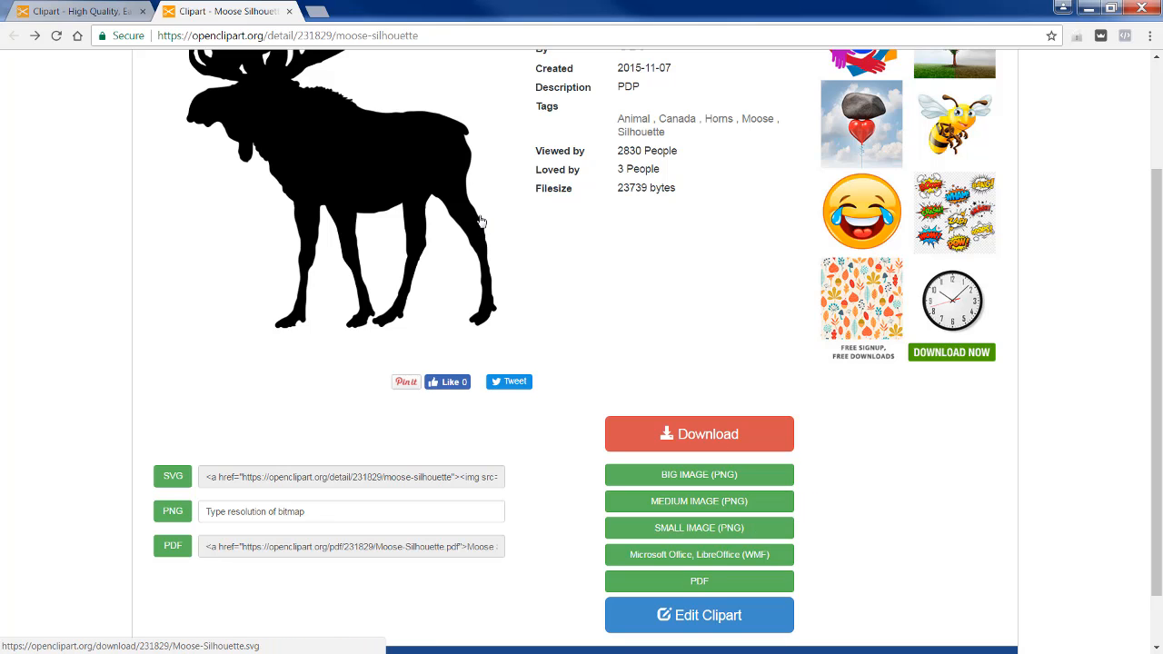
# Step: Switch to Inkscape, import the moose silhouette PNG as an embedded image, and position it within the page
pyautogui.click(1091, 8)
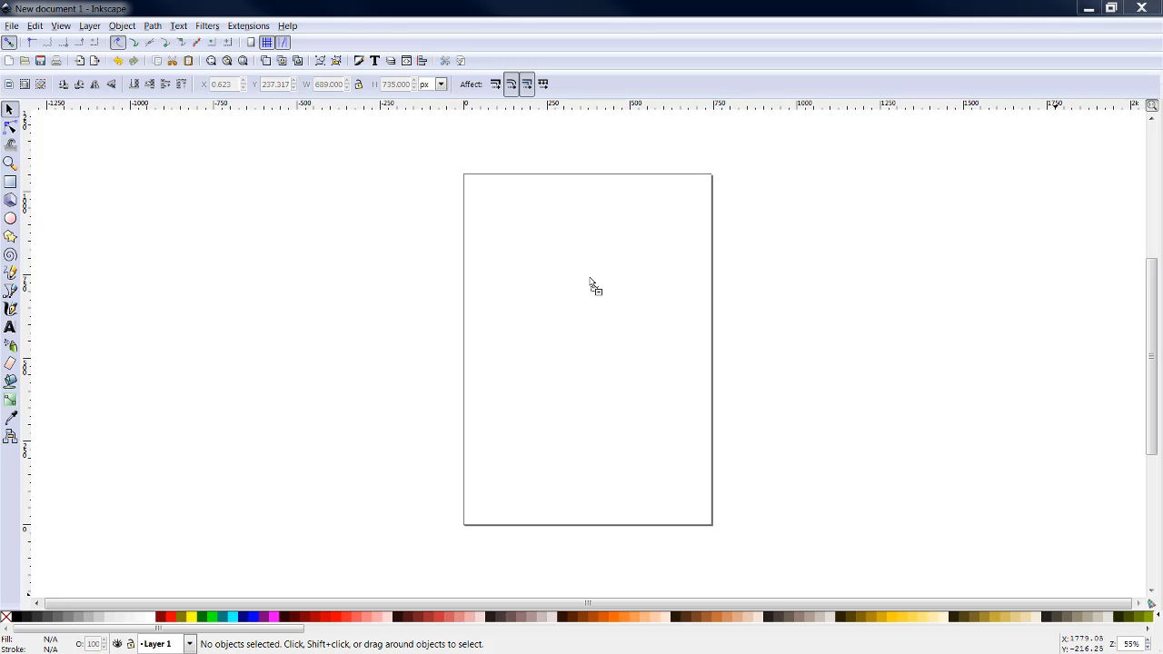
pyautogui.moveTo(590, 278); pyautogui.dragTo(589, 278)
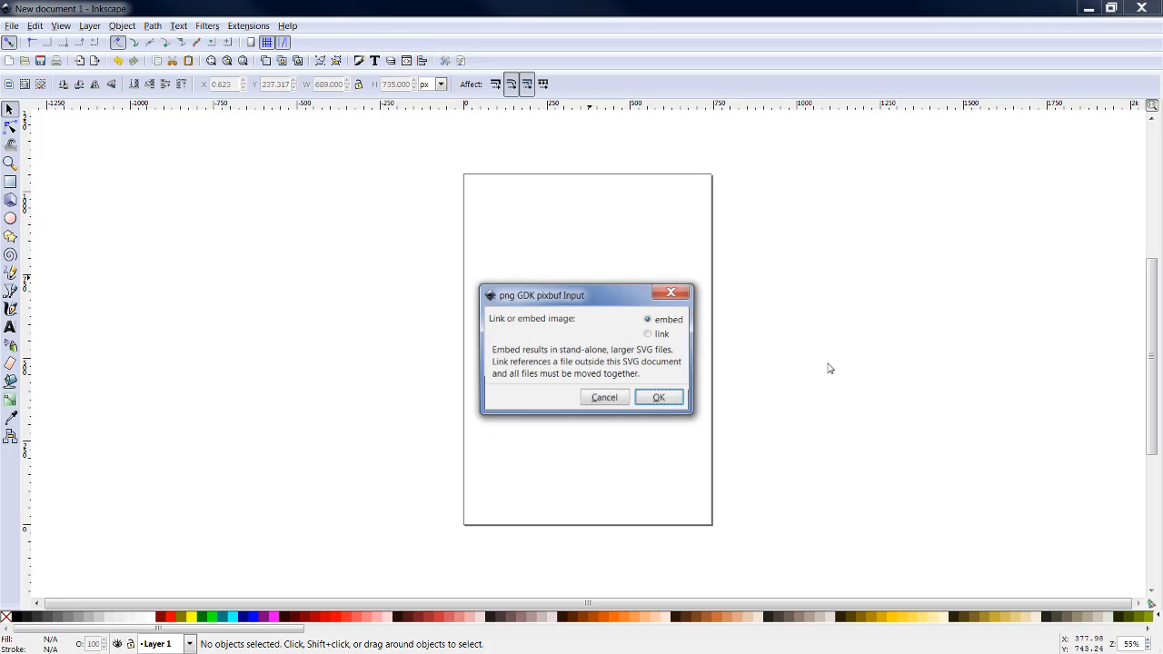
pyautogui.click(660, 399)
pyautogui.moveTo(681, 359); pyautogui.dragTo(623, 338)
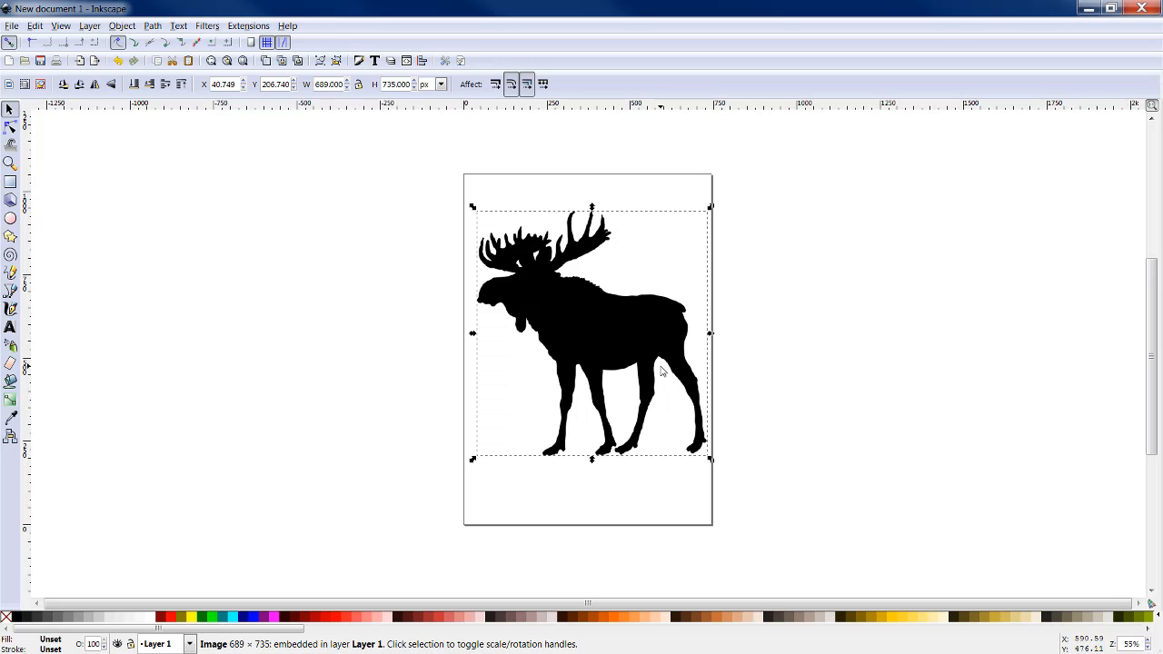
# Step: Examine the edge quality along the moose bitmap's neck and back at very high magnification
pyautogui.press('+')
pyautogui.press('+')
pyautogui.press('+')
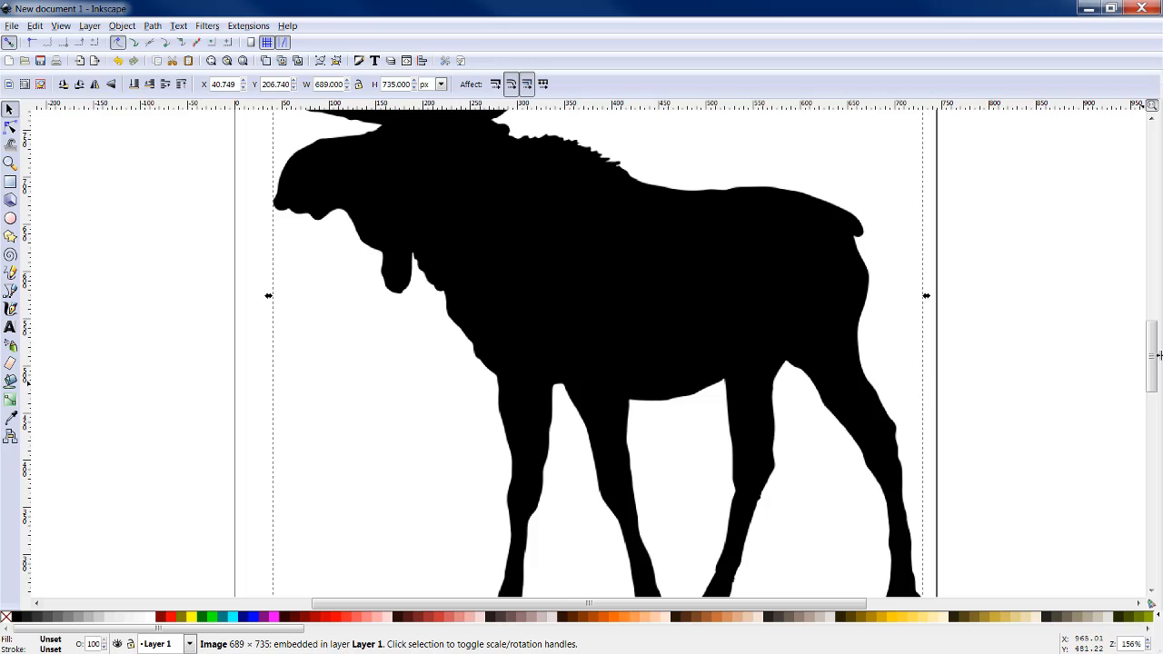
pyautogui.scroll(5, 1151, 338)
pyautogui.press('+')
pyautogui.press('+')
pyautogui.press('+')
pyautogui.press('+')
pyautogui.press('+')
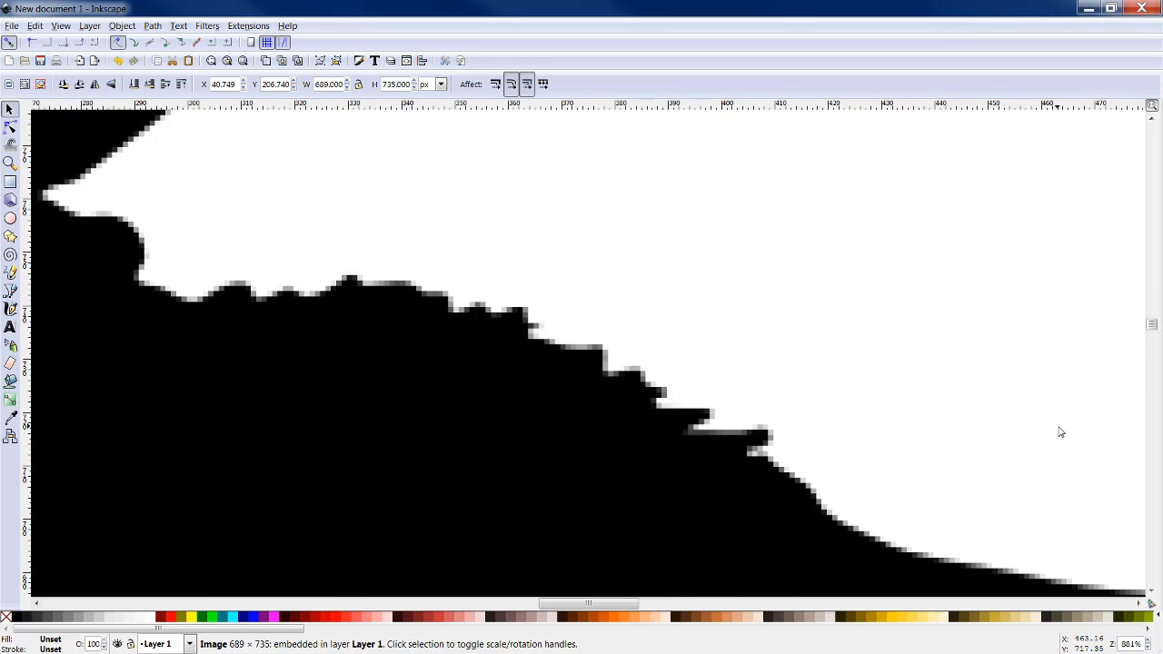
pyautogui.press('+')
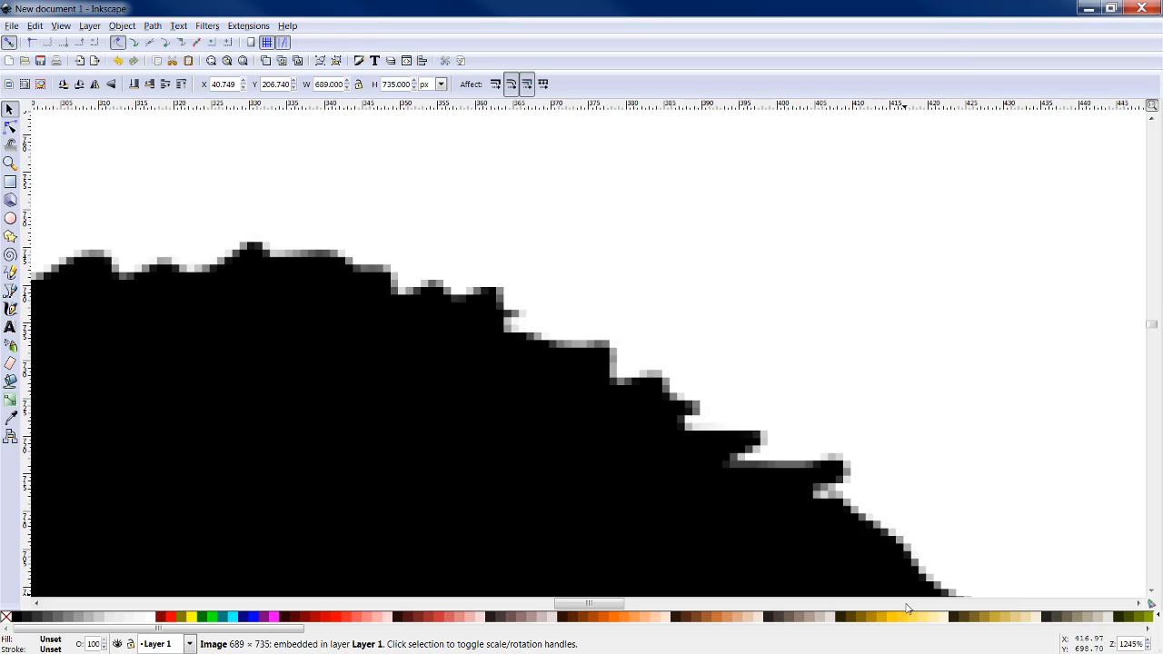
pyautogui.hscroll(2, 1139, 607)
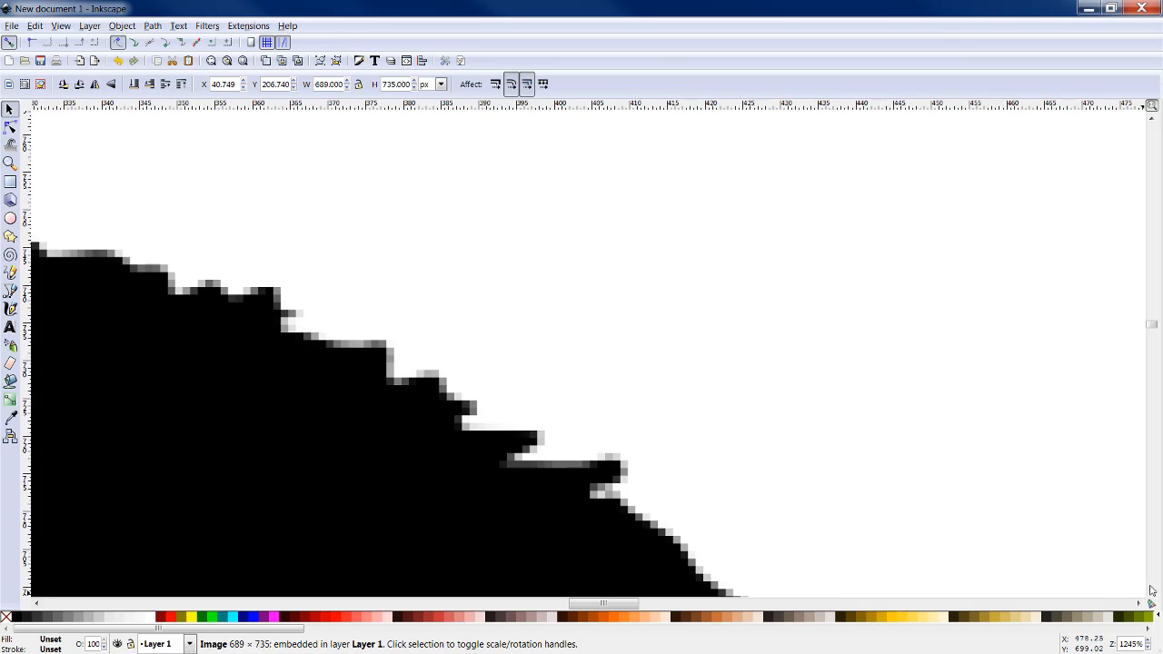
pyautogui.scroll(-5, 1140, 599)
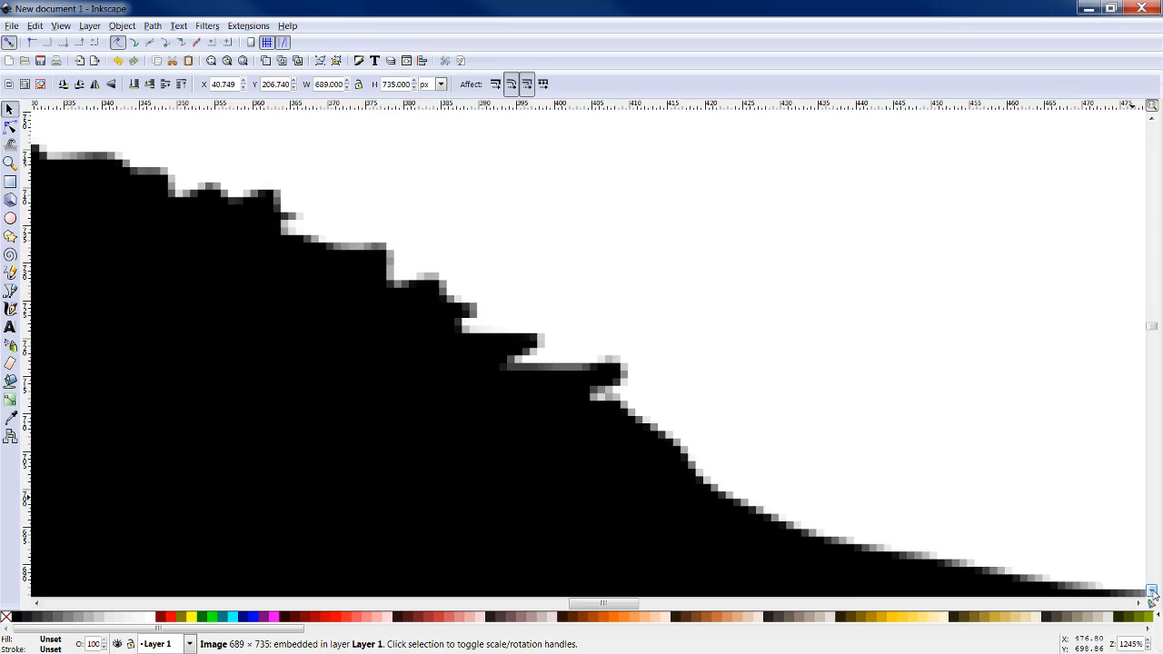
pyautogui.hscroll(3, 1139, 605)
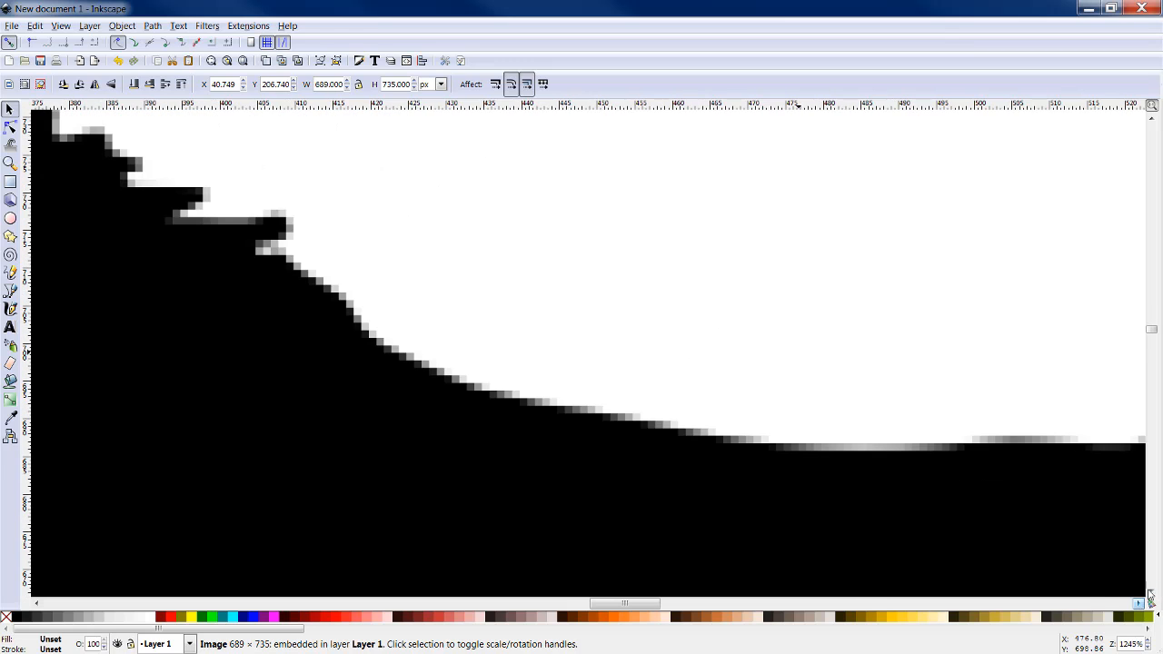
pyautogui.press('+')
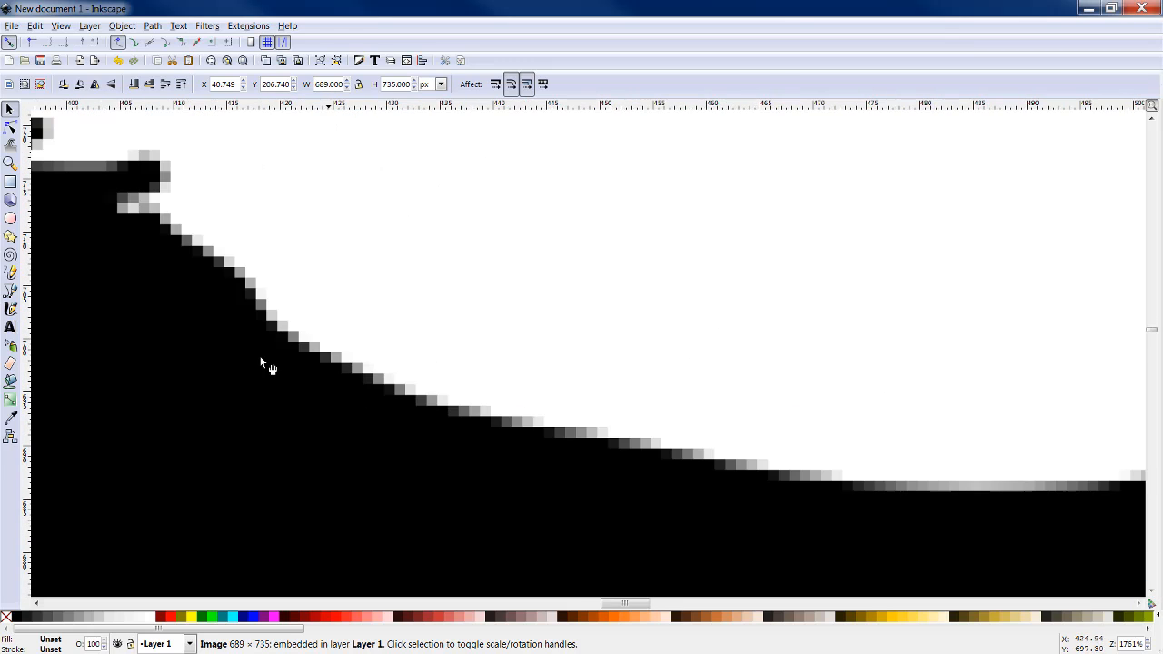
pyautogui.press('+')
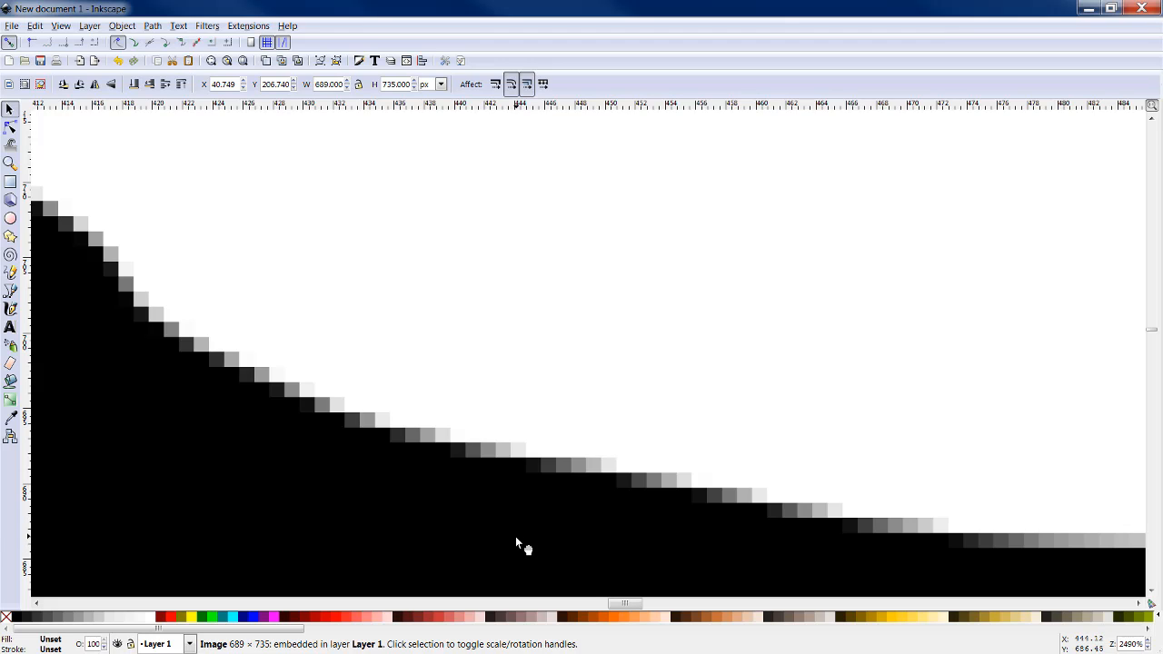
# Step: Move the moose bitmap off the page into the empty canvas on its left side
pyautogui.press('-')
pyautogui.press('-')
pyautogui.press('-')
pyautogui.press('-')
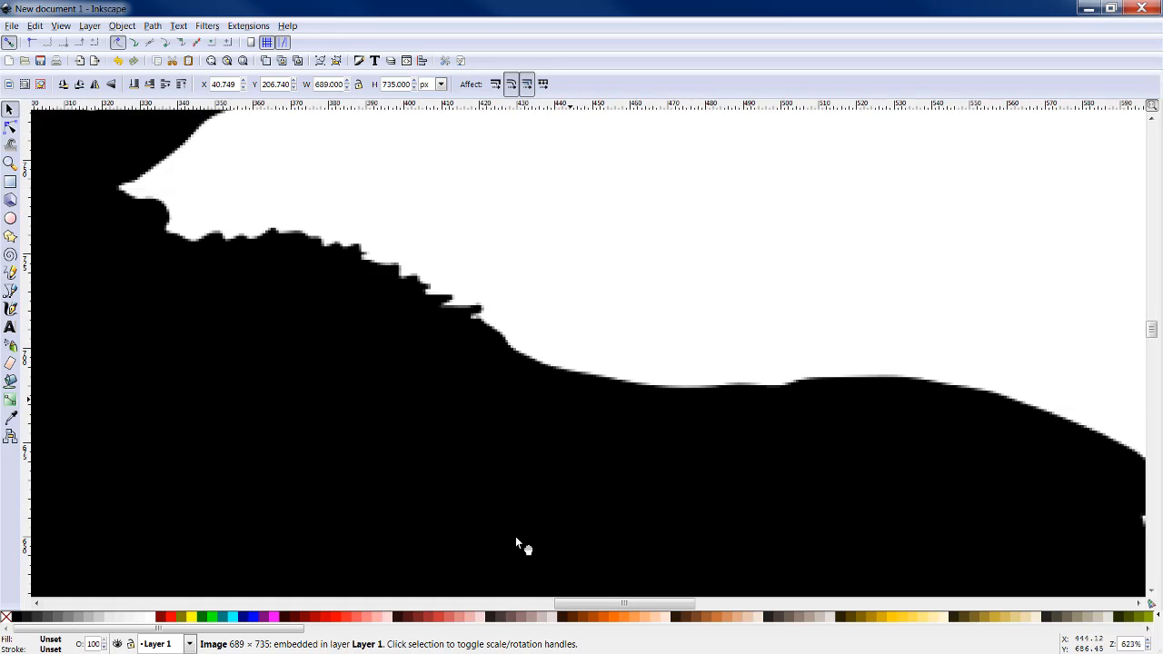
pyautogui.press('-')
pyautogui.press('-')
pyautogui.press('-')
pyautogui.press('-')
pyautogui.press('-')
pyautogui.press('-')
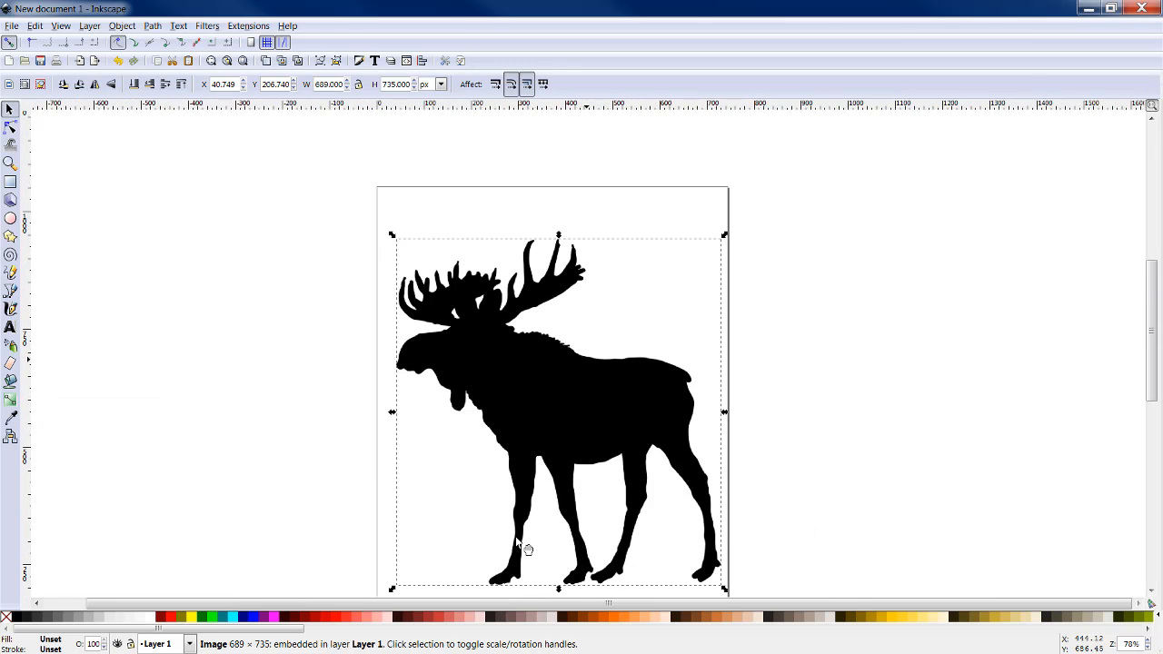
pyautogui.press('-')
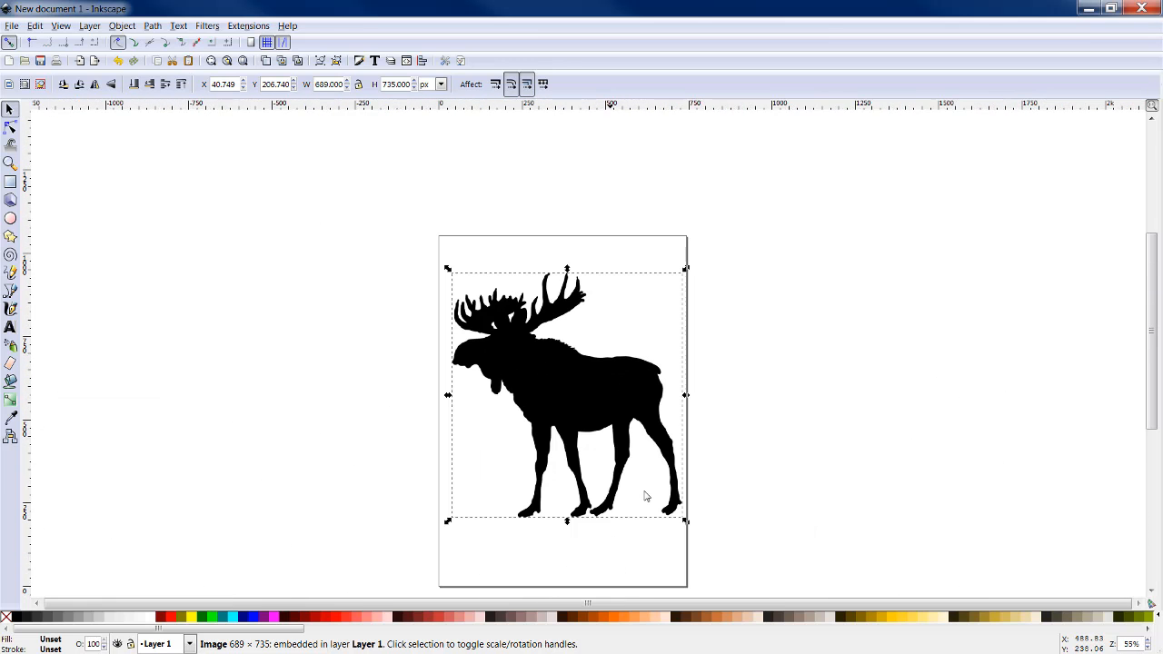
pyautogui.click(1151, 591)
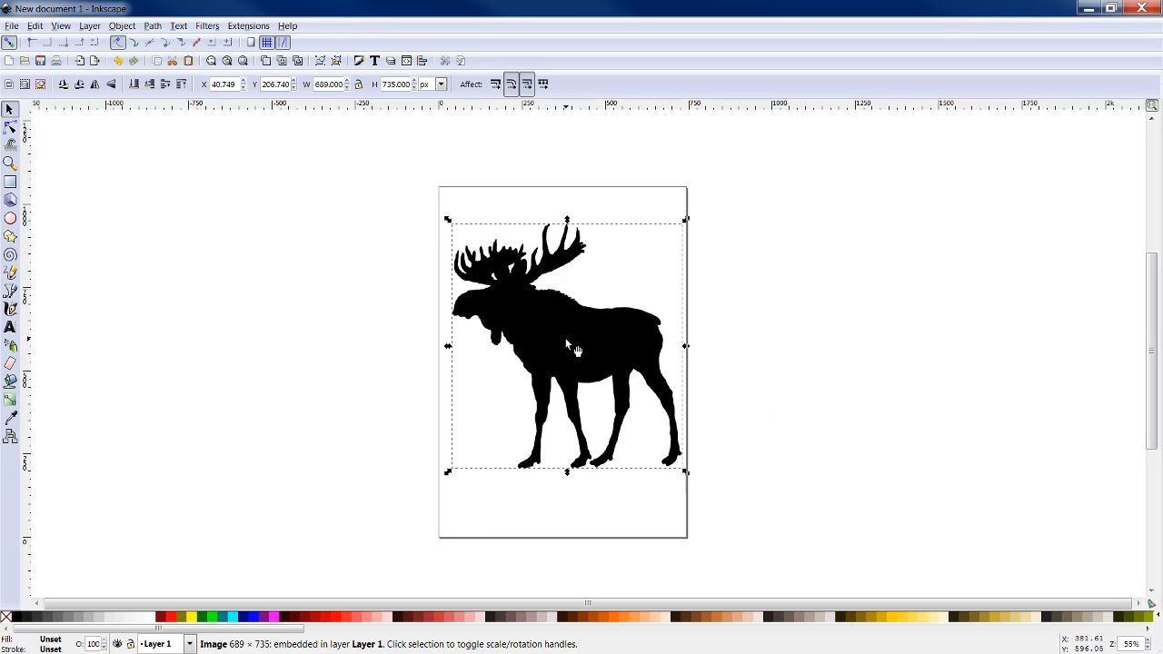
pyautogui.moveTo(566, 345); pyautogui.dragTo(298, 343)
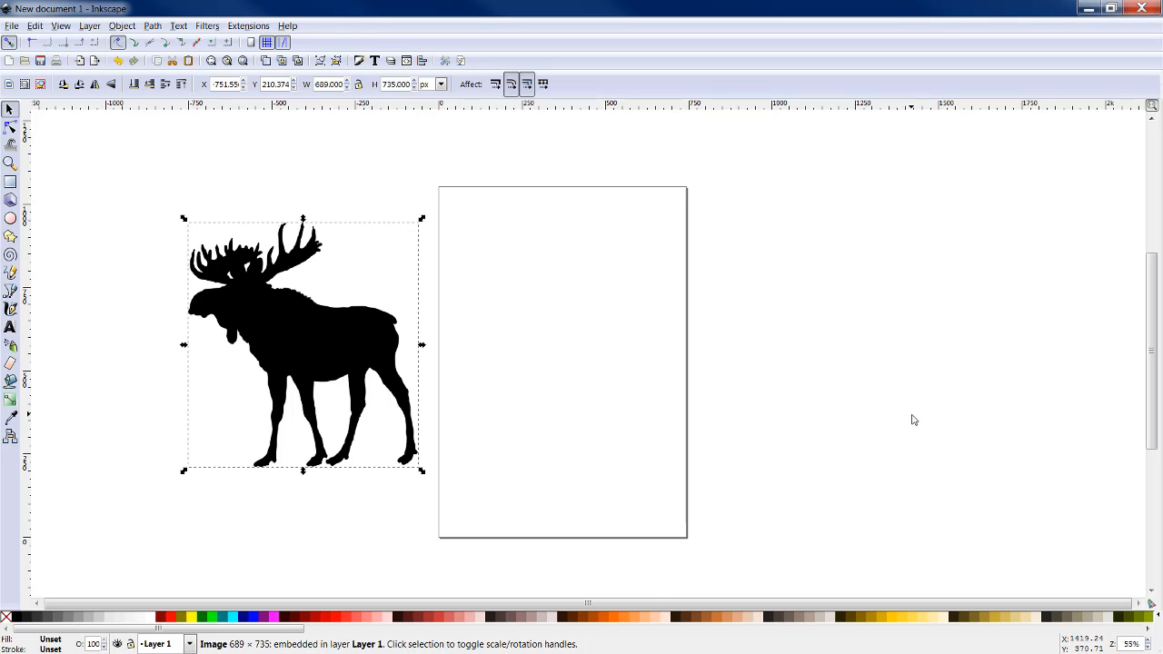
# Step: Trace the moose bitmap into a path with Trace Bitmap, using a single-scan Brightness cutoff with threshold 0.550
pyautogui.click(152, 27)
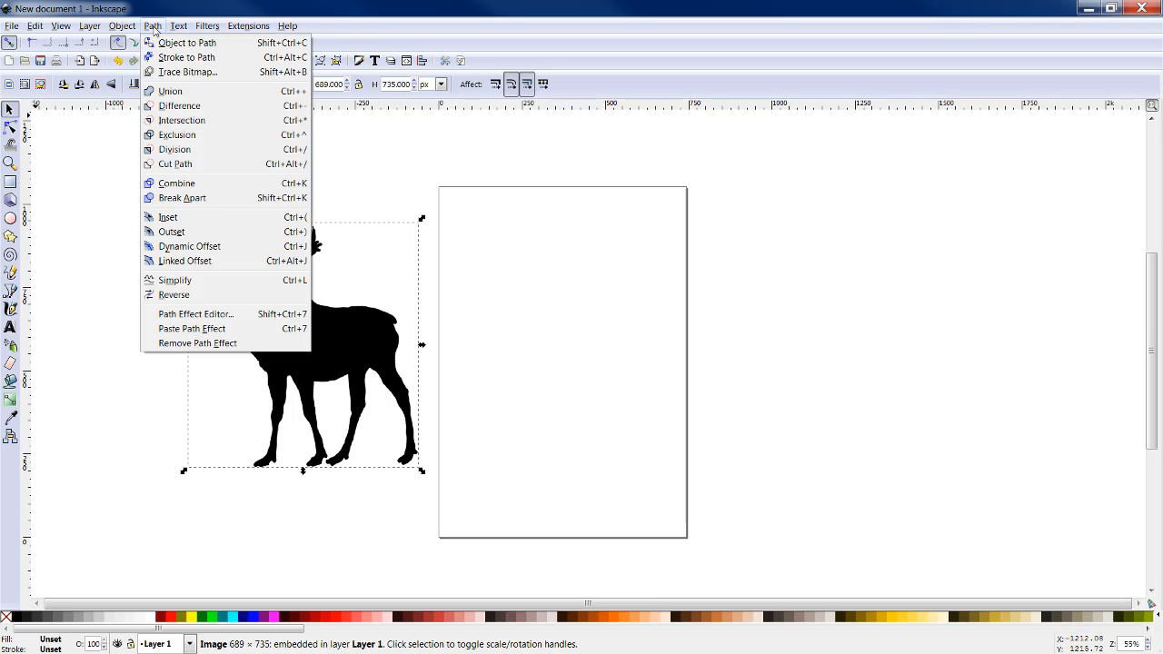
pyautogui.click(188, 72)
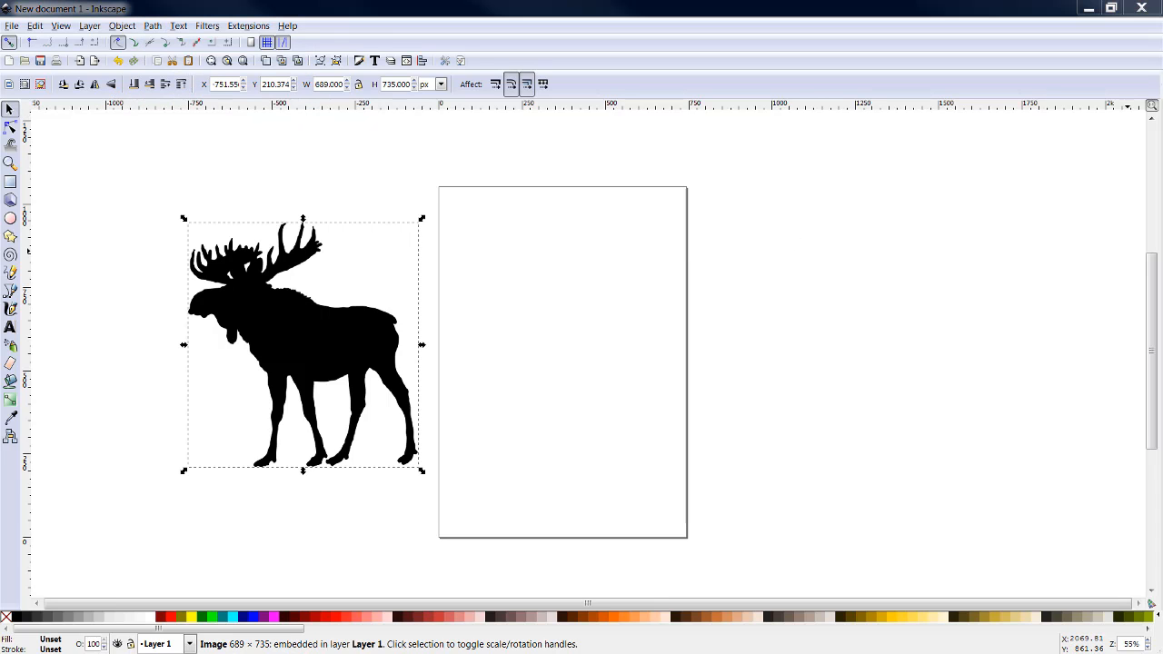
pyautogui.moveTo(1162, 4)
pyautogui.mouseDown()
pyautogui.moveTo(941, 2)
pyautogui.moveTo(931, 50)
pyautogui.moveTo(921, 41)
pyautogui.mouseUp()
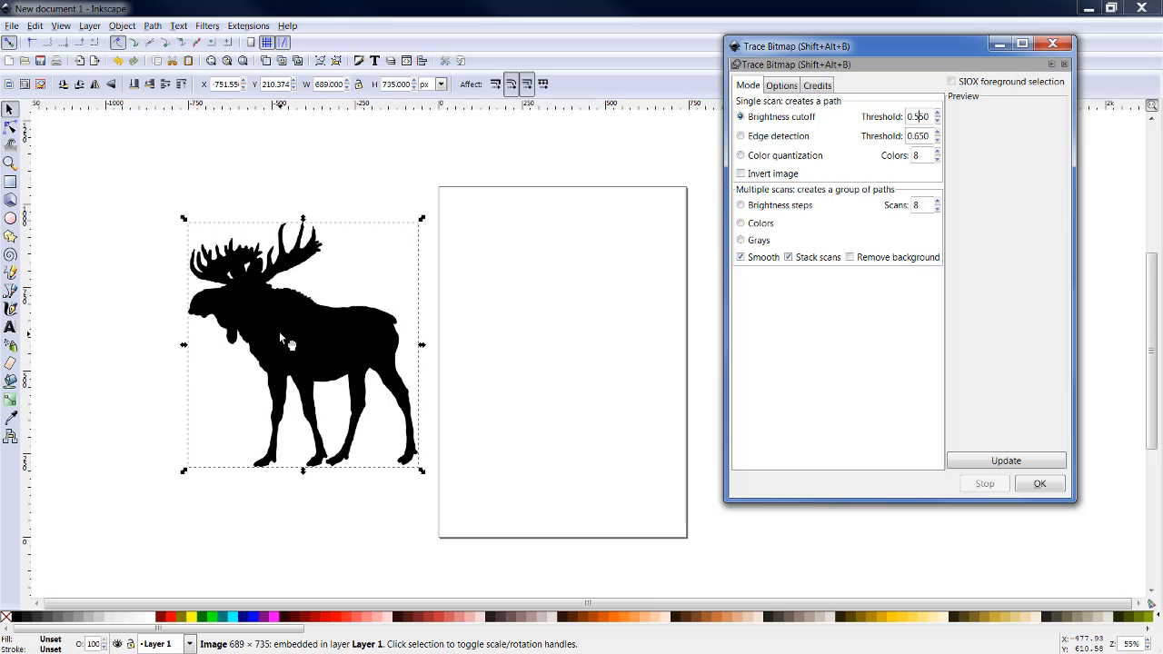
pyautogui.click(1017, 461)
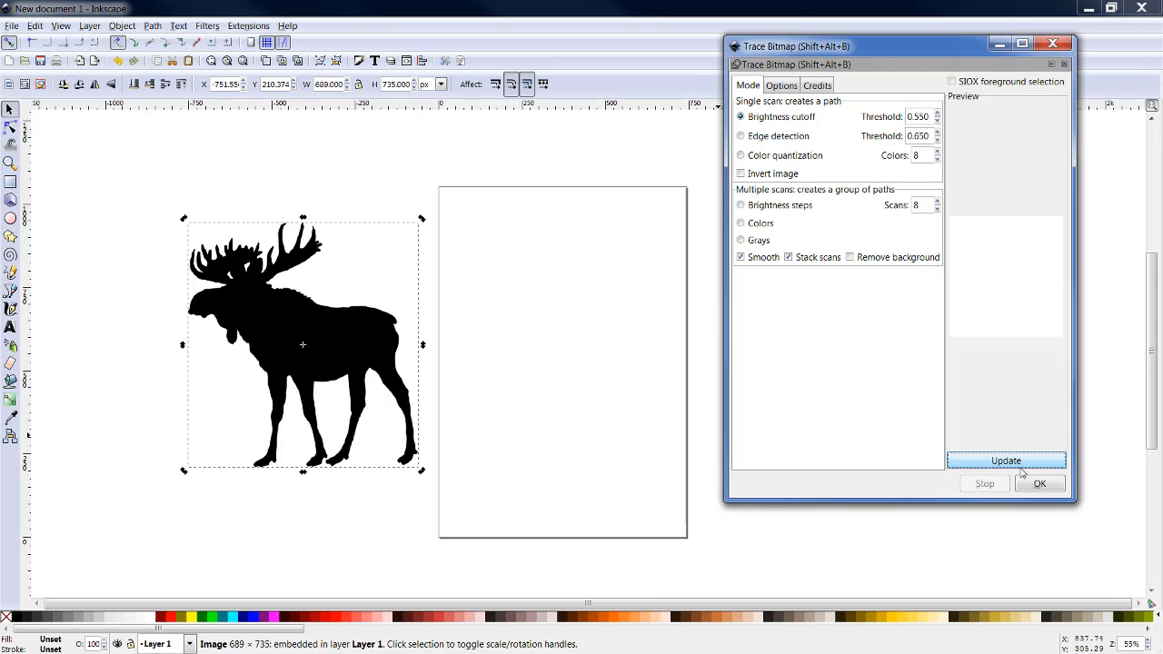
pyautogui.click(1039, 483)
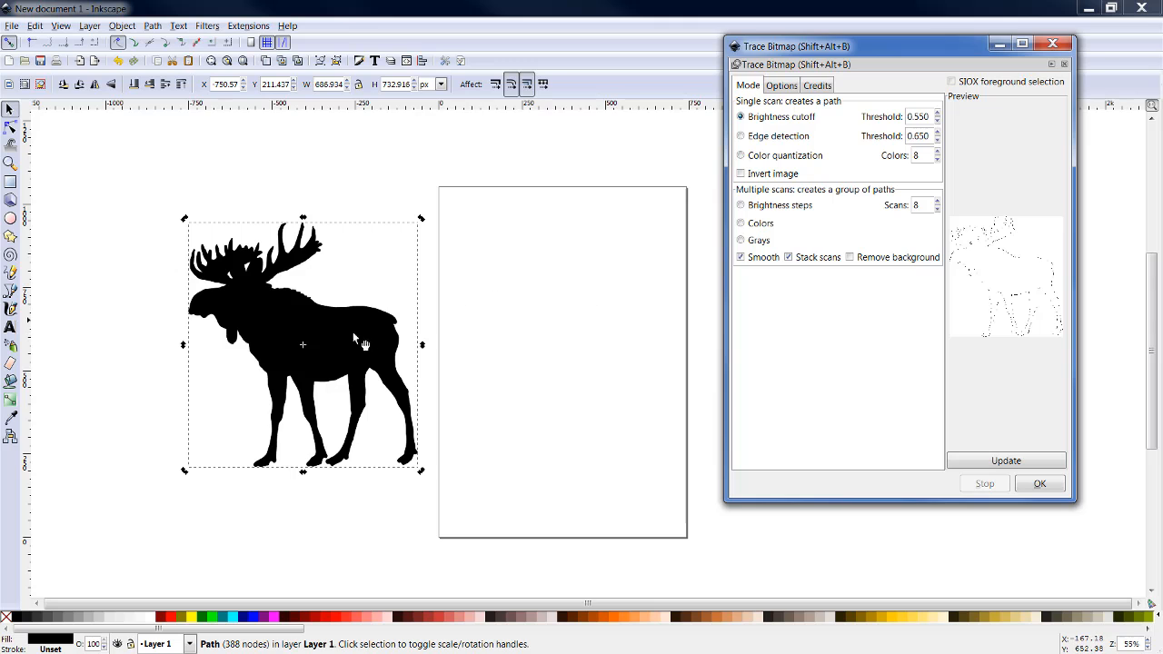
# Step: Move the traced moose path onto the page and the original bitmap to its upper right, closing the trace dialog and nudging the path slightly left
pyautogui.moveTo(318, 334)
pyautogui.mouseDown()
pyautogui.moveTo(481, 355)
pyautogui.moveTo(572, 385)
pyautogui.moveTo(579, 403)
pyautogui.mouseUp()
pyautogui.moveTo(290, 313)
pyautogui.mouseDown()
pyautogui.moveTo(300, 296)
pyautogui.moveTo(490, 179)
pyautogui.moveTo(673, 202)
pyautogui.moveTo(726, 304)
pyautogui.moveTo(741, 368)
pyautogui.moveTo(700, 370)
pyautogui.moveTo(680, 356)
pyautogui.mouseUp()
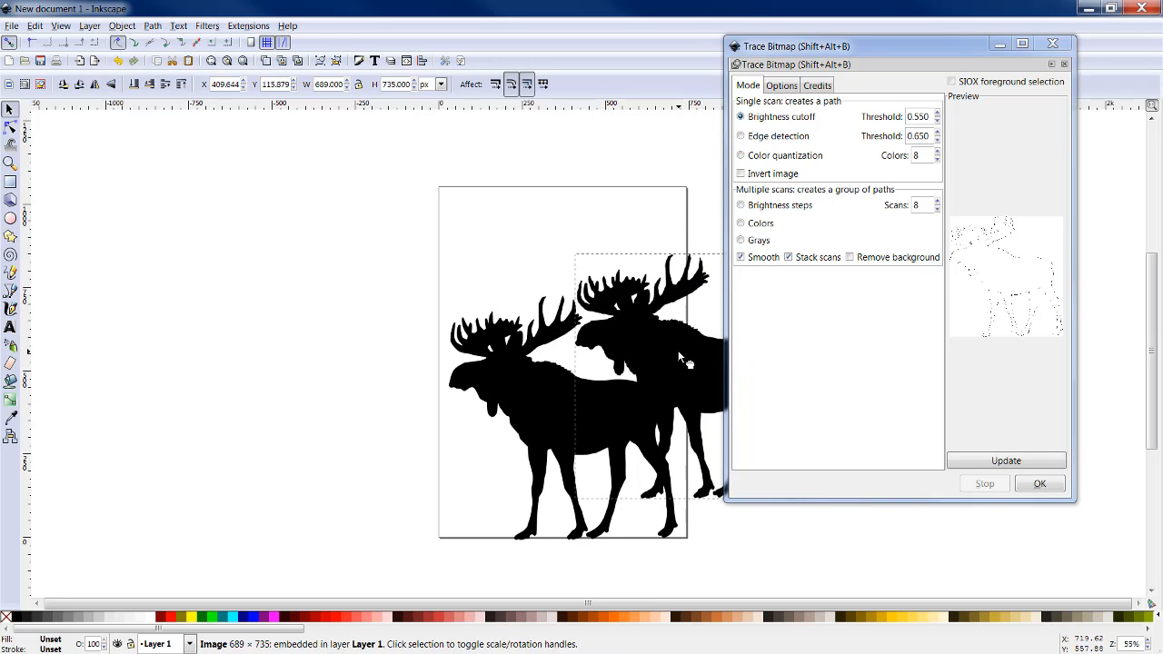
pyautogui.click(1052, 43)
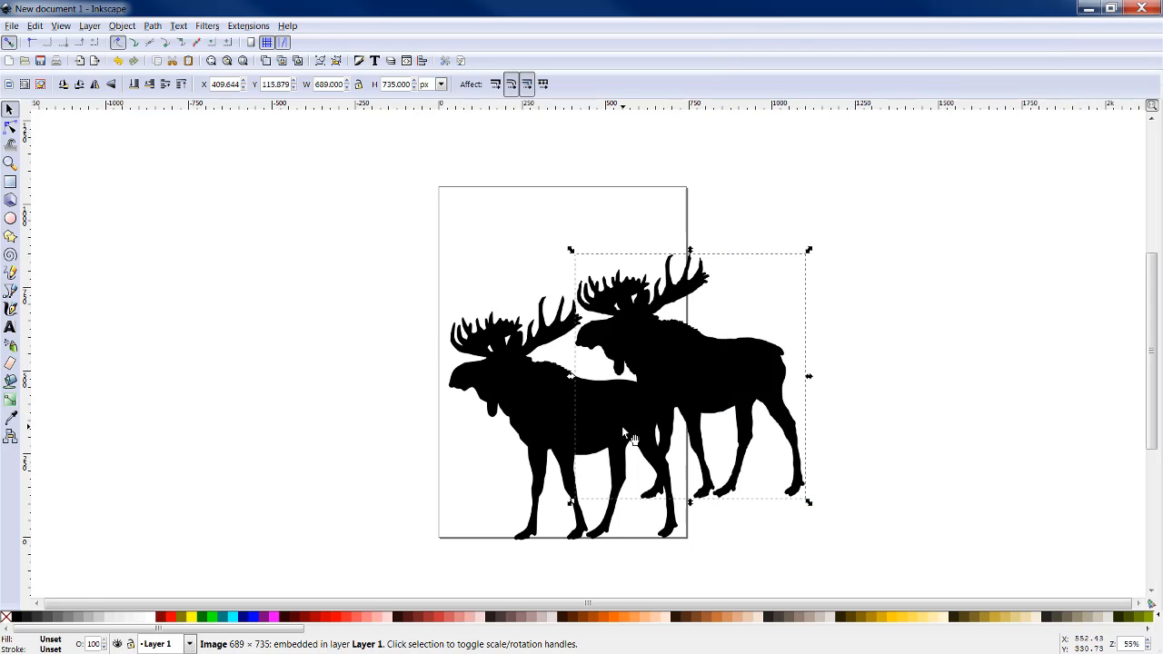
pyautogui.scroll(3, 621, 425)
pyautogui.scroll(2, 560, 480)
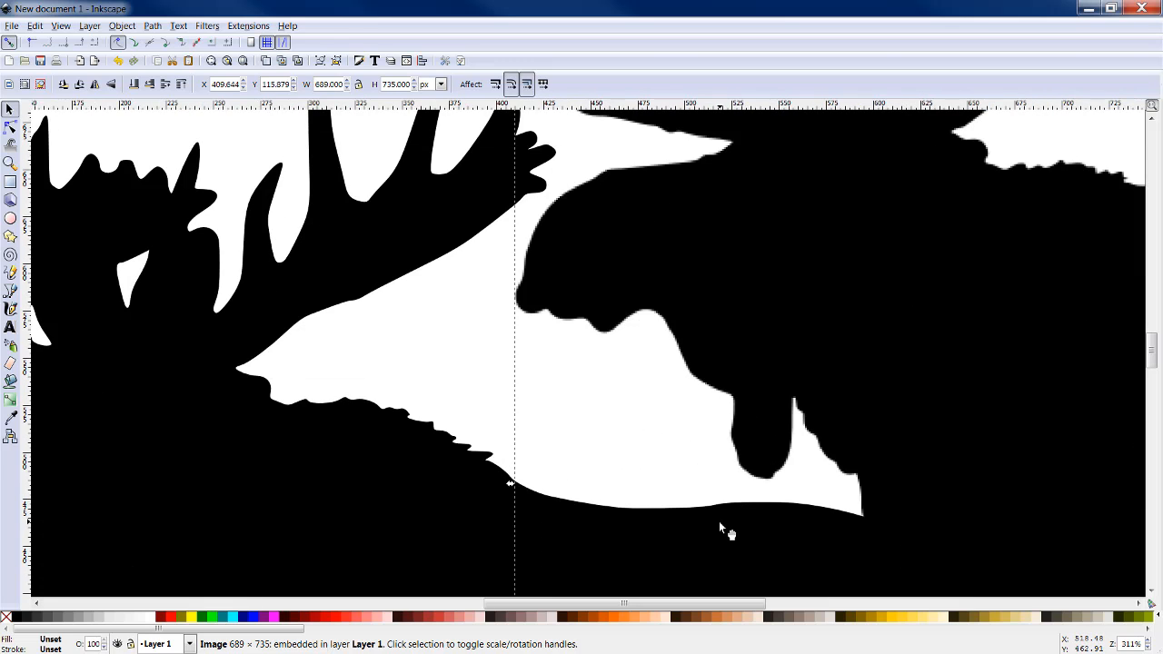
pyautogui.moveTo(719, 521)
pyautogui.mouseDown()
pyautogui.moveTo(696, 503)
pyautogui.moveTo(700, 512)
pyautogui.mouseUp()
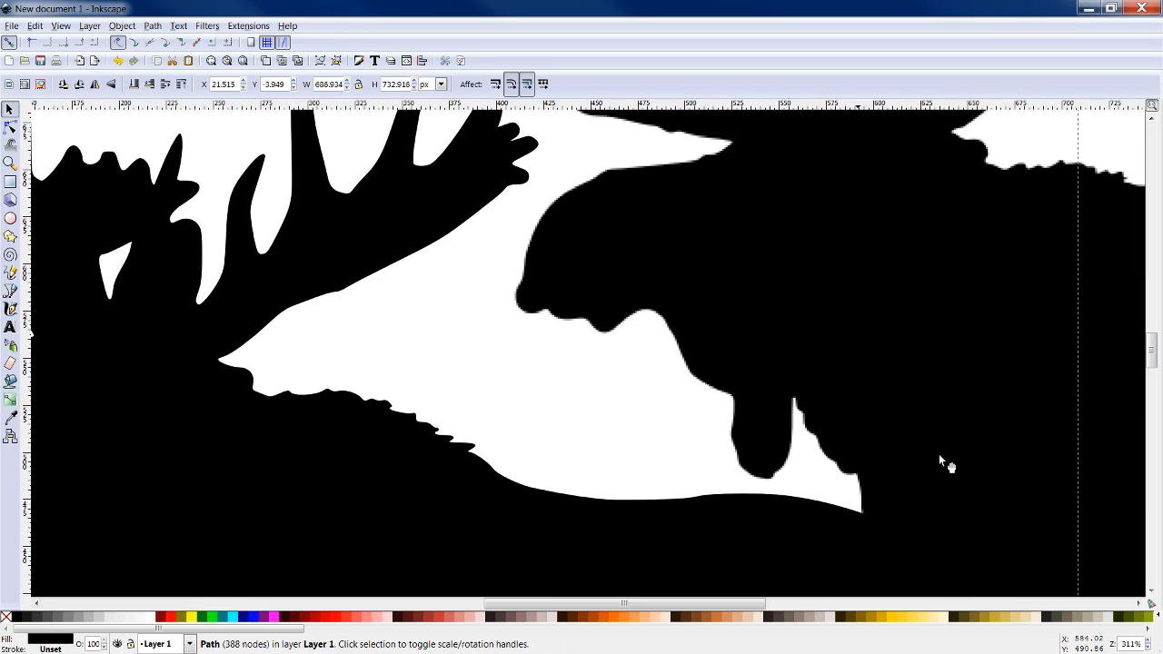
# Step: Compare the edges of the original moose bitmap with those of the traced path at high magnification
pyautogui.scroll(2, 834, 534)
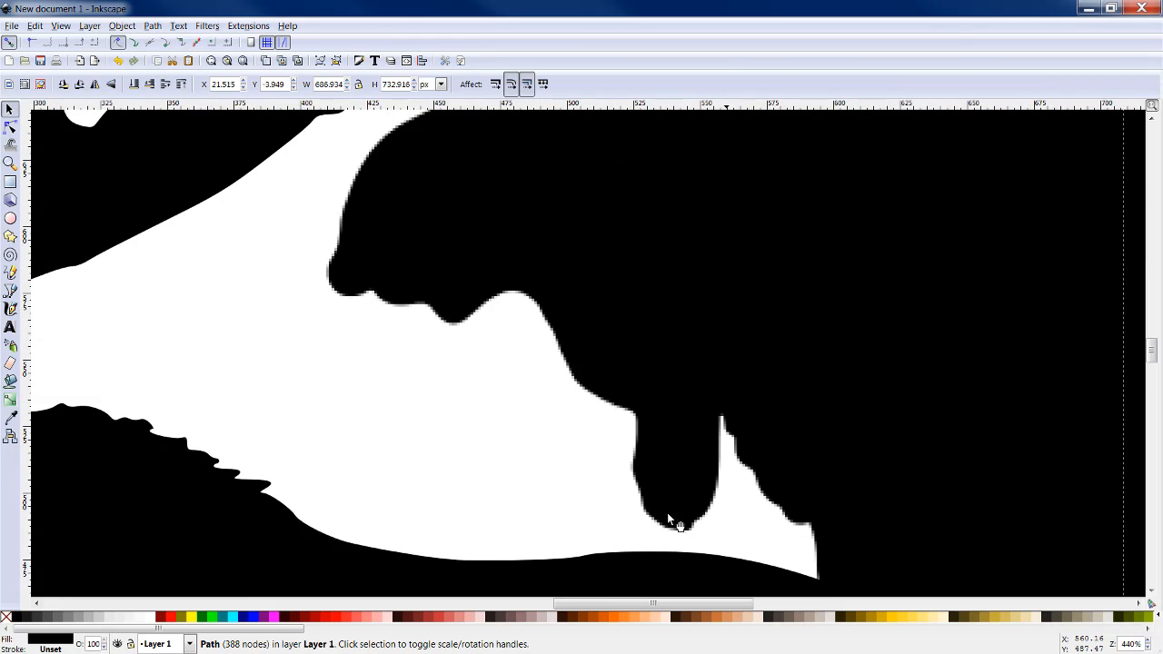
pyautogui.scroll(1, 367, 495)
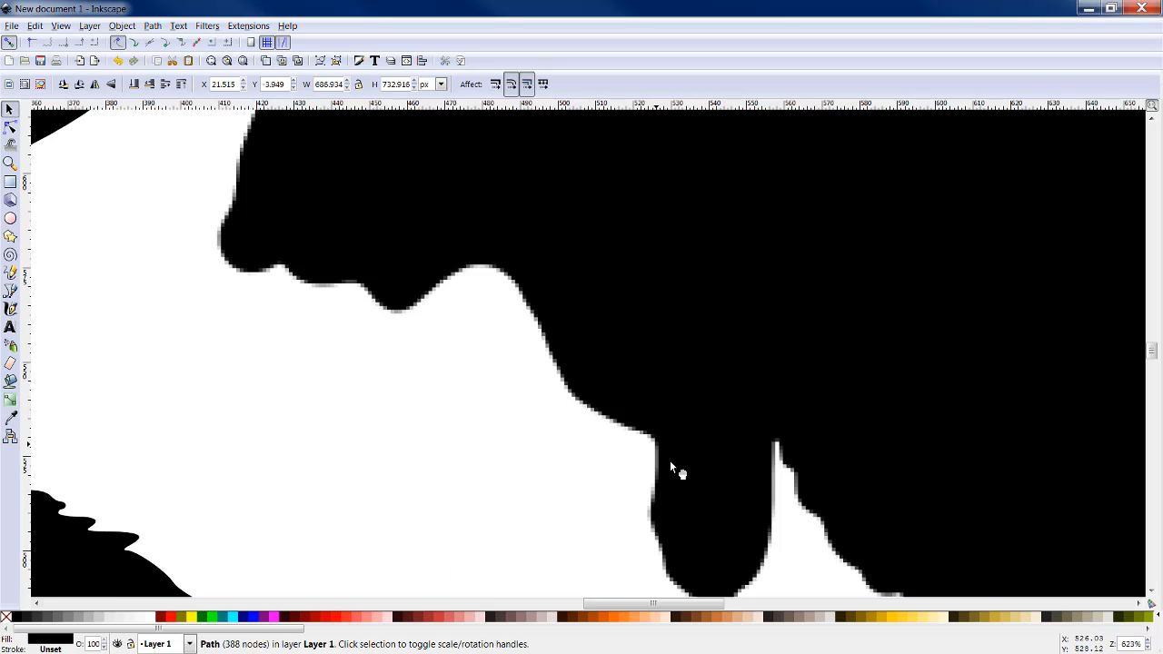
pyautogui.keyDown('ctrl'); pyautogui.scroll(2, 676, 564); pyautogui.keyUp('ctrl')
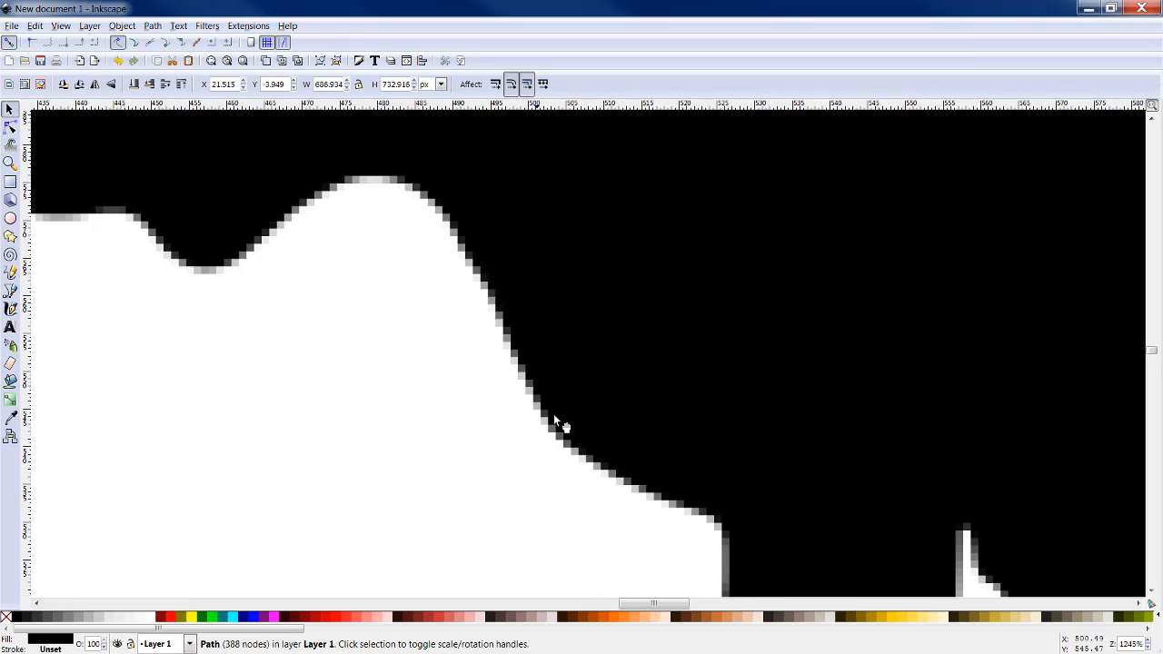
pyautogui.keyDown('ctrl'); pyautogui.scroll(-2, 668, 452); pyautogui.keyUp('ctrl')
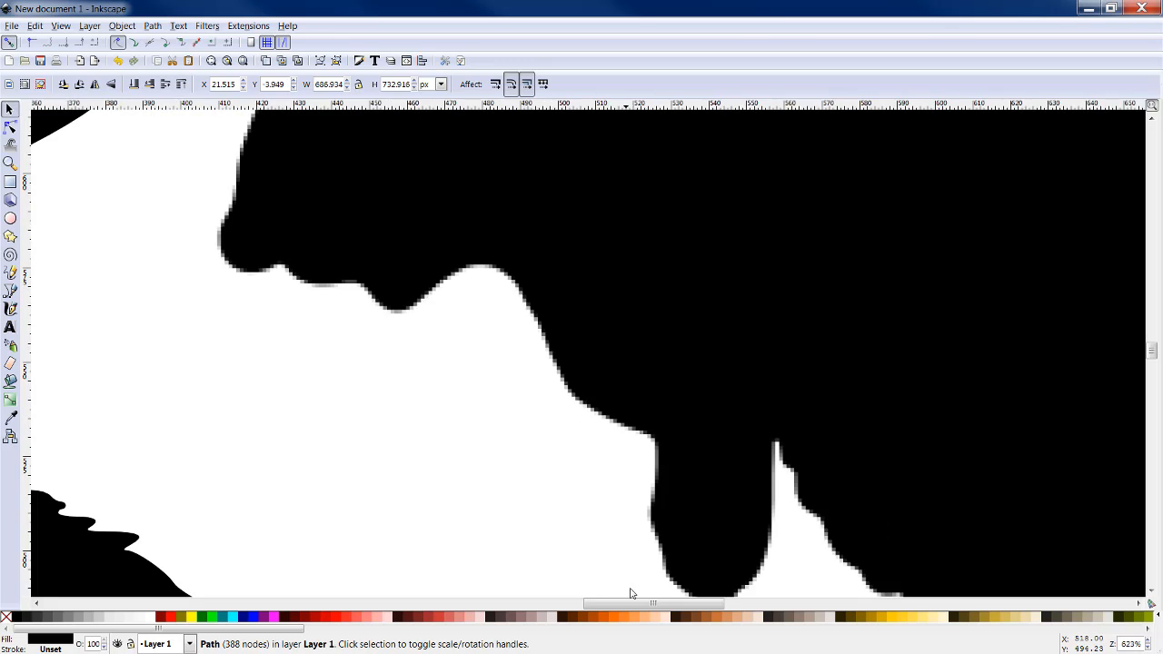
pyautogui.moveTo(643, 604); pyautogui.dragTo(560, 612)
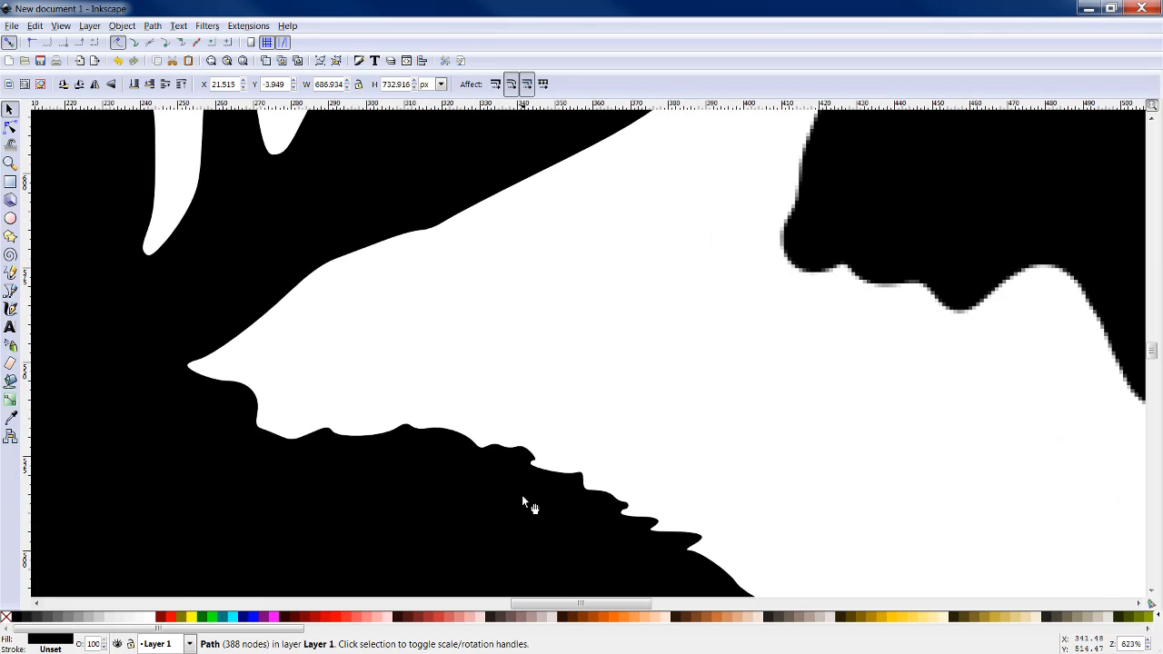
# Step: Delete the original moose bitmap that overlaps the page's edge behind the traced path
pyautogui.keyDown('ctrl'); pyautogui.scroll(1, 524, 495); pyautogui.keyUp('ctrl')
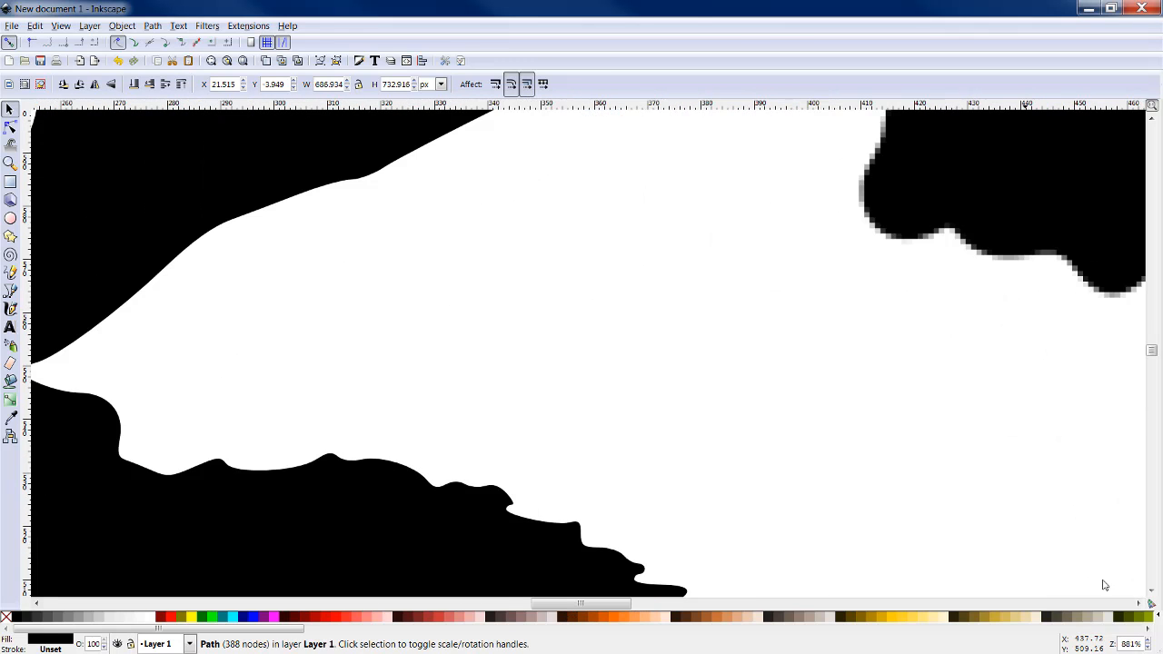
pyautogui.click(1151, 593)
pyautogui.scroll(-4, 1150, 596)
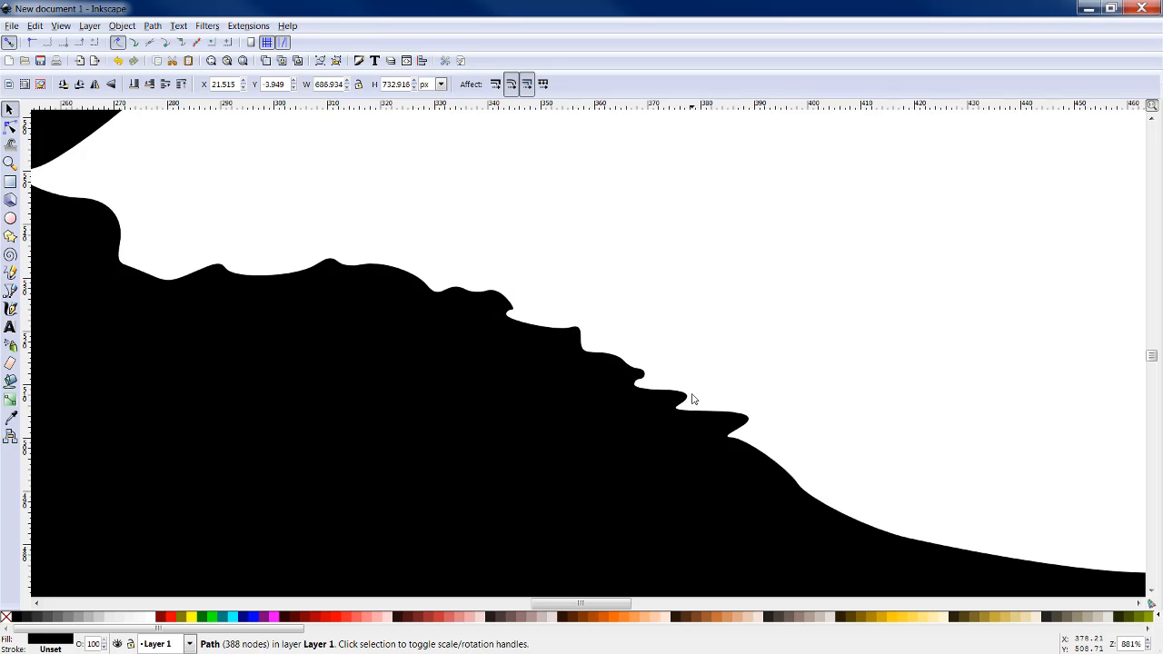
pyautogui.scroll(-6, 774, 436)
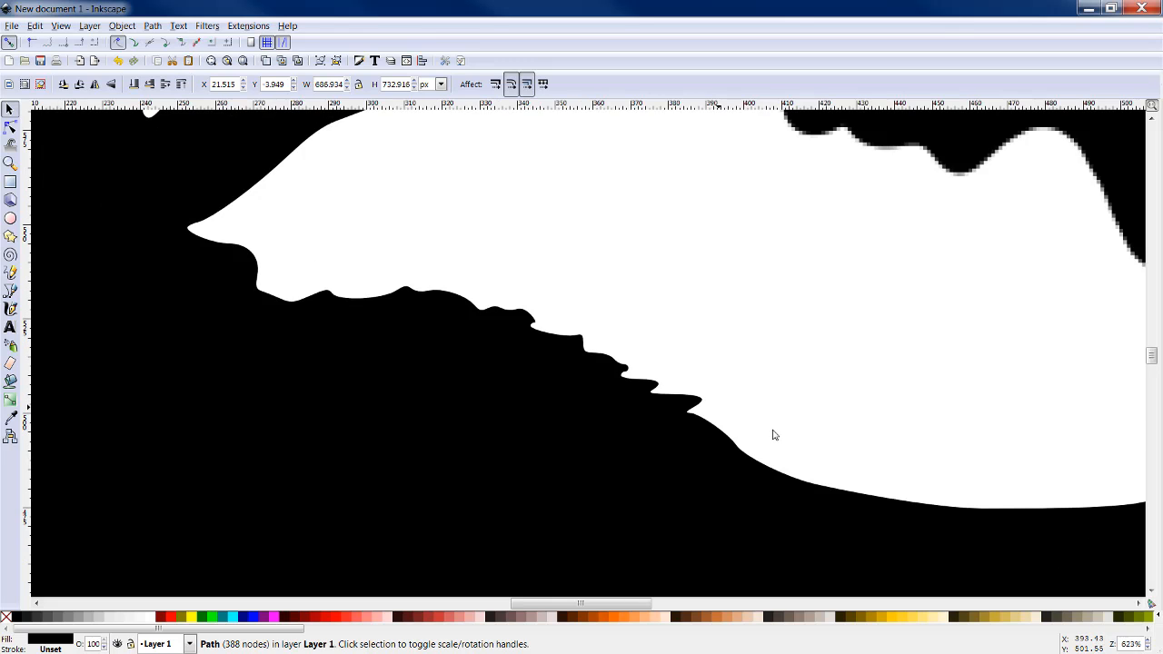
pyautogui.scroll(-1, 826, 487)
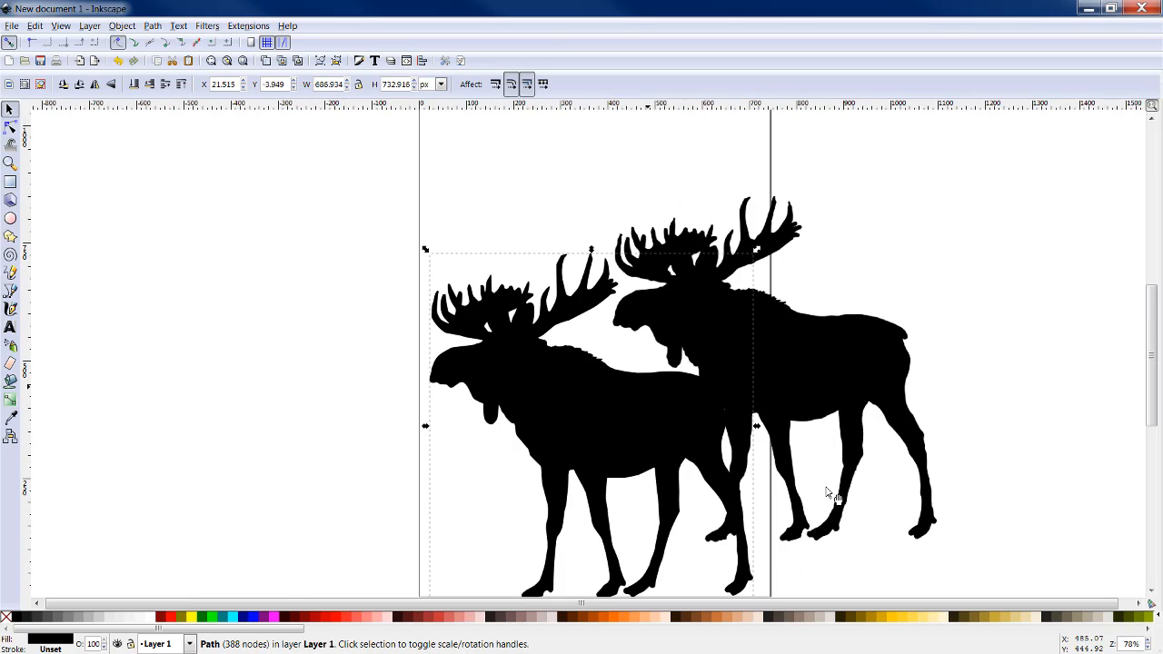
pyautogui.click(870, 391)
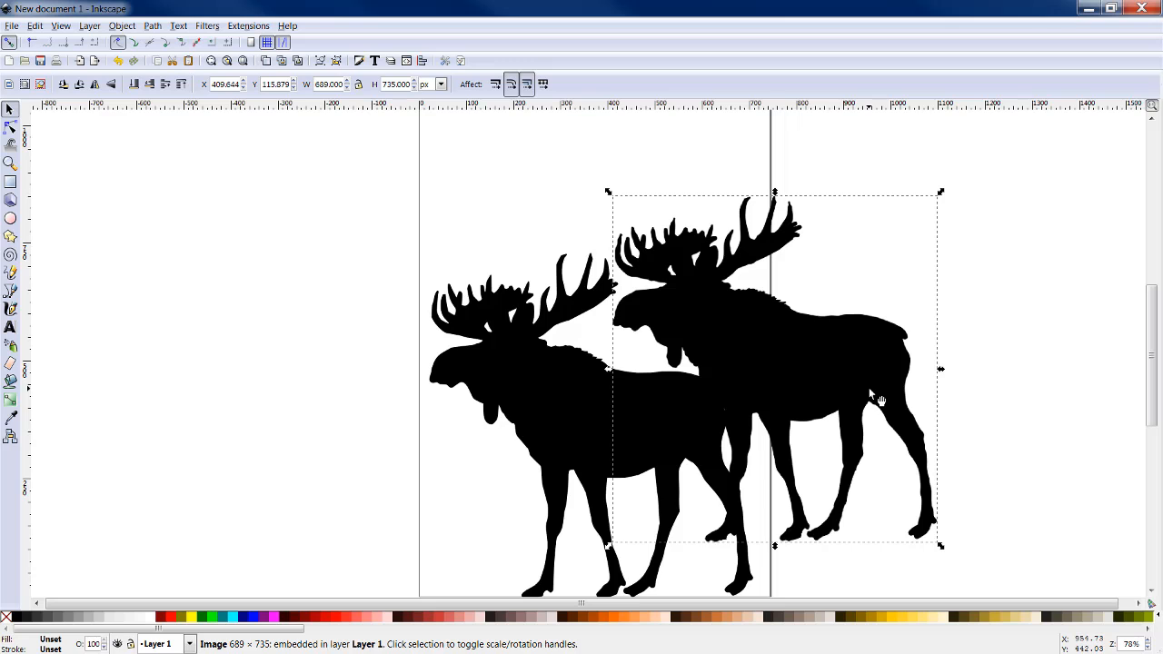
pyautogui.press('Delete')
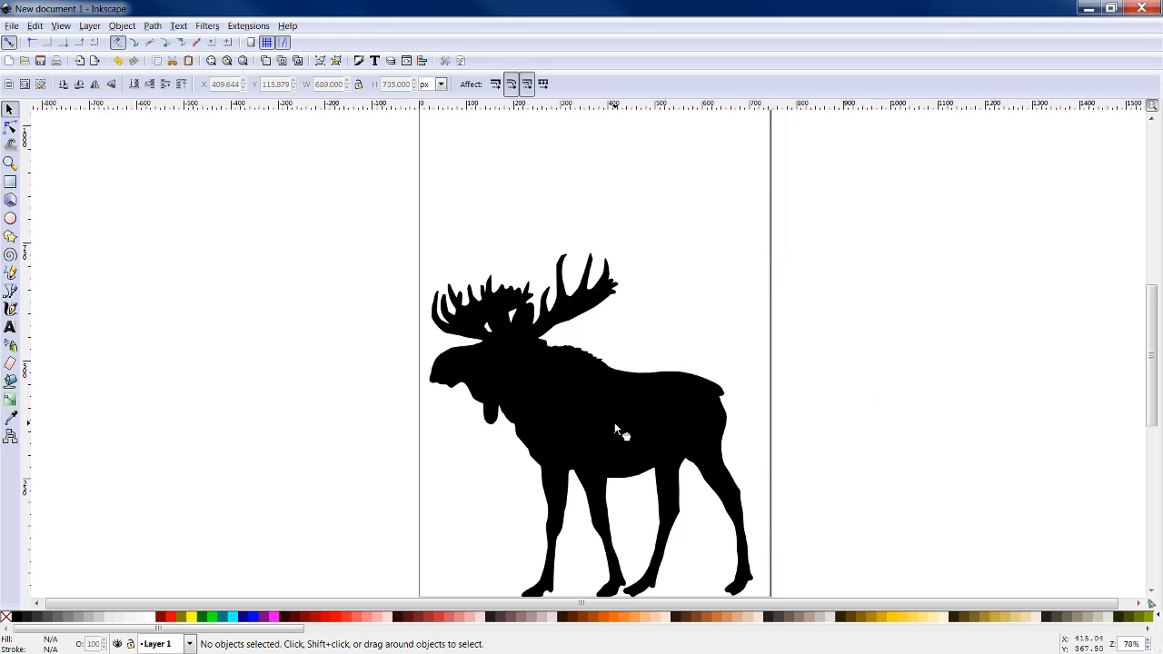
# Step: Move the traced moose path up to about X 40.8, Y 143.8 px so it fits inside the page, and deselect it
pyautogui.click(623, 399)
pyautogui.moveTo(624, 398); pyautogui.dragTo(623, 352)
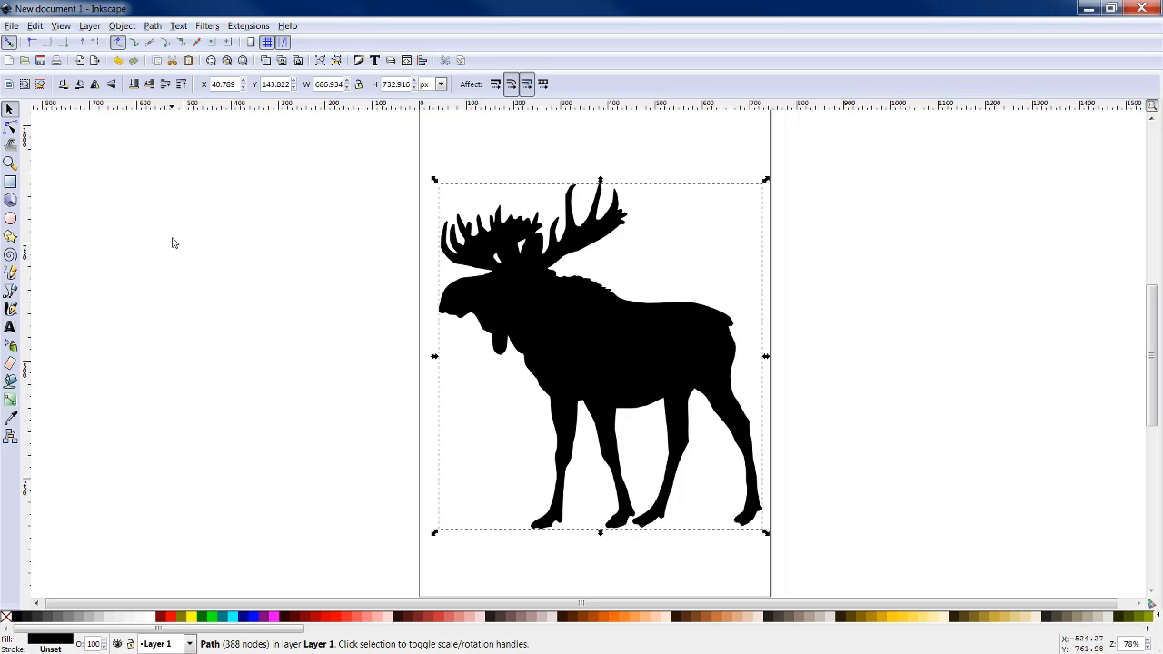
pyautogui.click(251, 257)
# Step: Save the drawing in My Documents as "MOOSE eps" in Encapsulated PostScript (*.eps) format, accepting the default PostScript level 3 export options
pyautogui.click(12, 26)
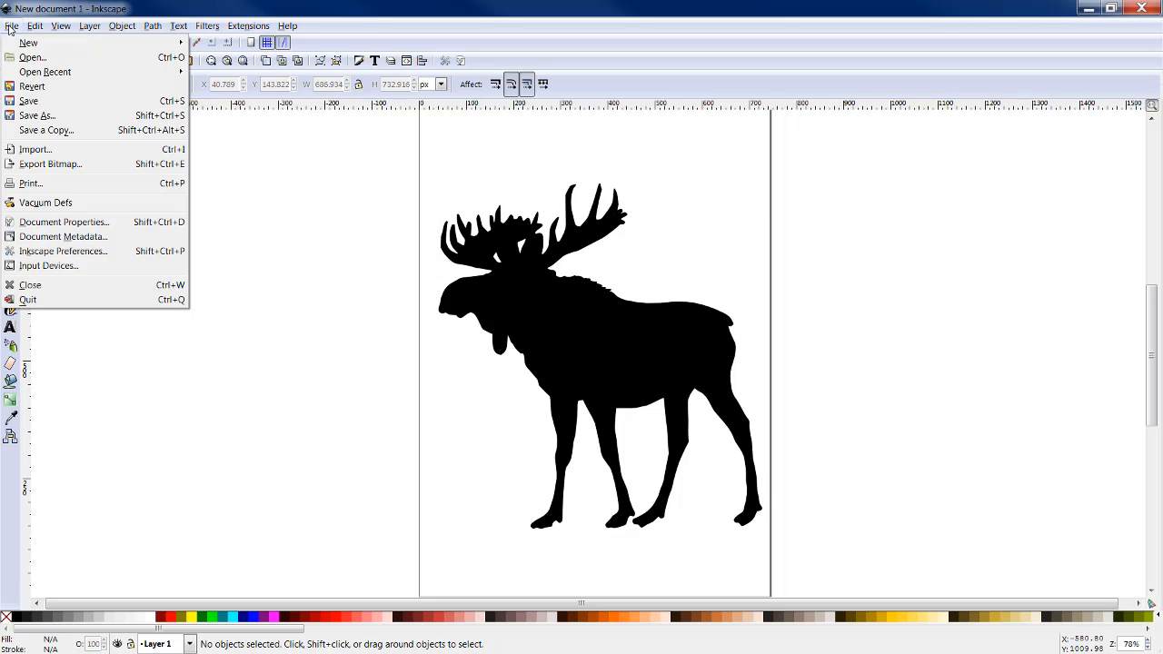
pyautogui.click(30, 116)
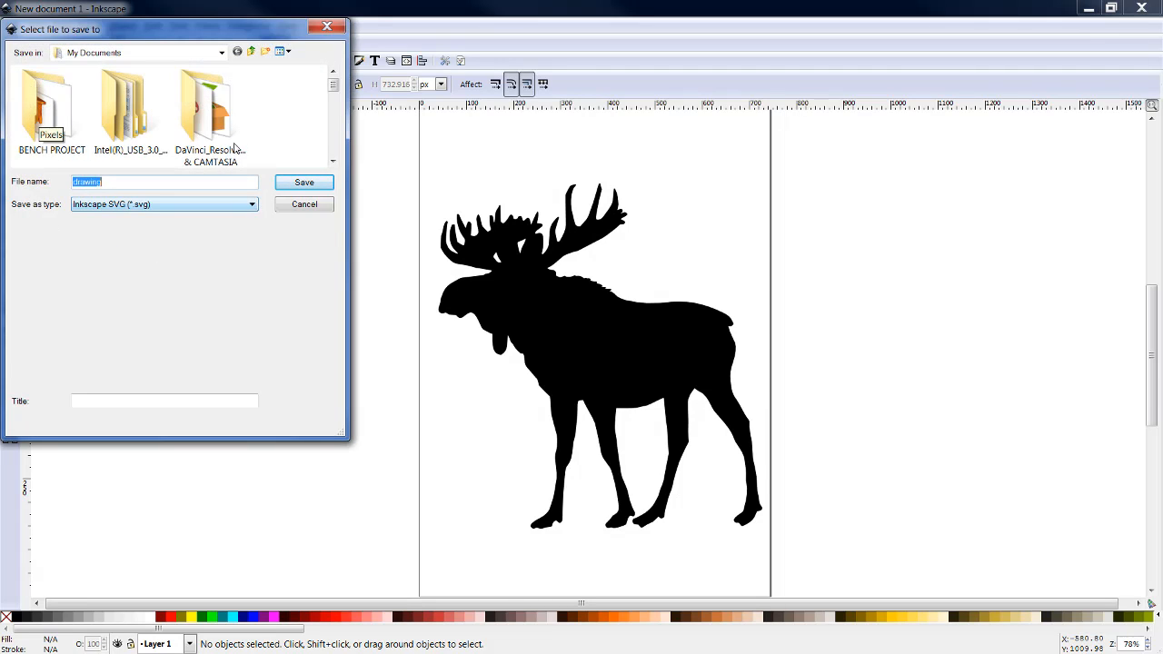
pyautogui.moveTo(201, 29); pyautogui.dragTo(968, 126)
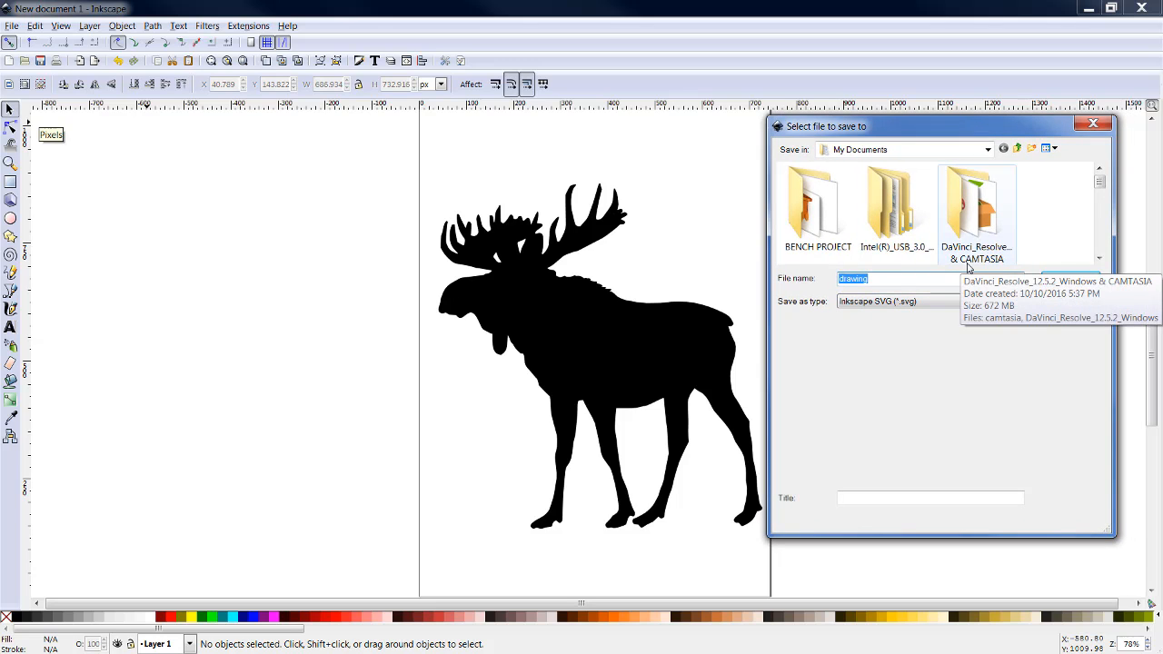
pyautogui.write('MOOSE eps')
pyautogui.click(1018, 300)
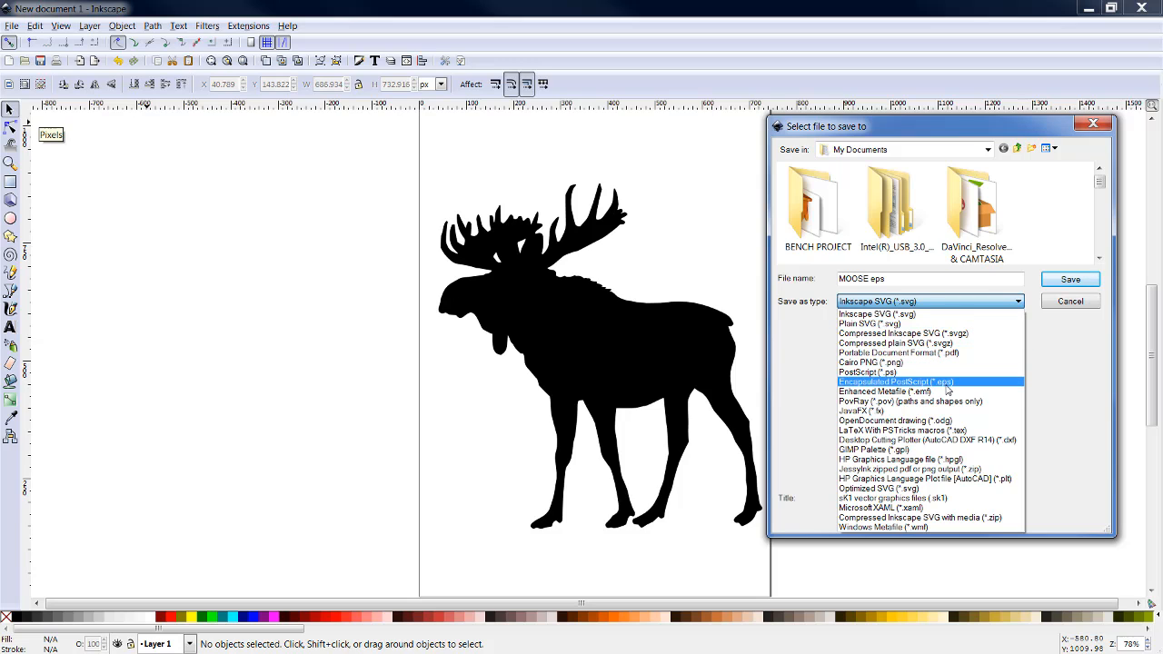
pyautogui.click(947, 382)
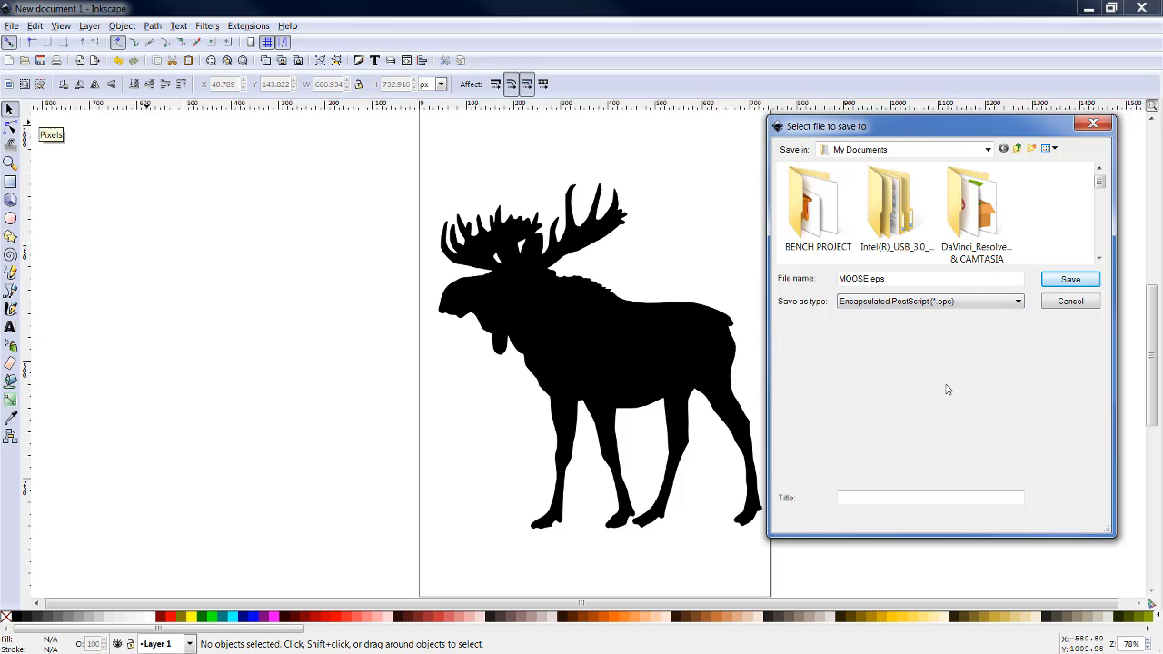
pyautogui.click(1072, 282)
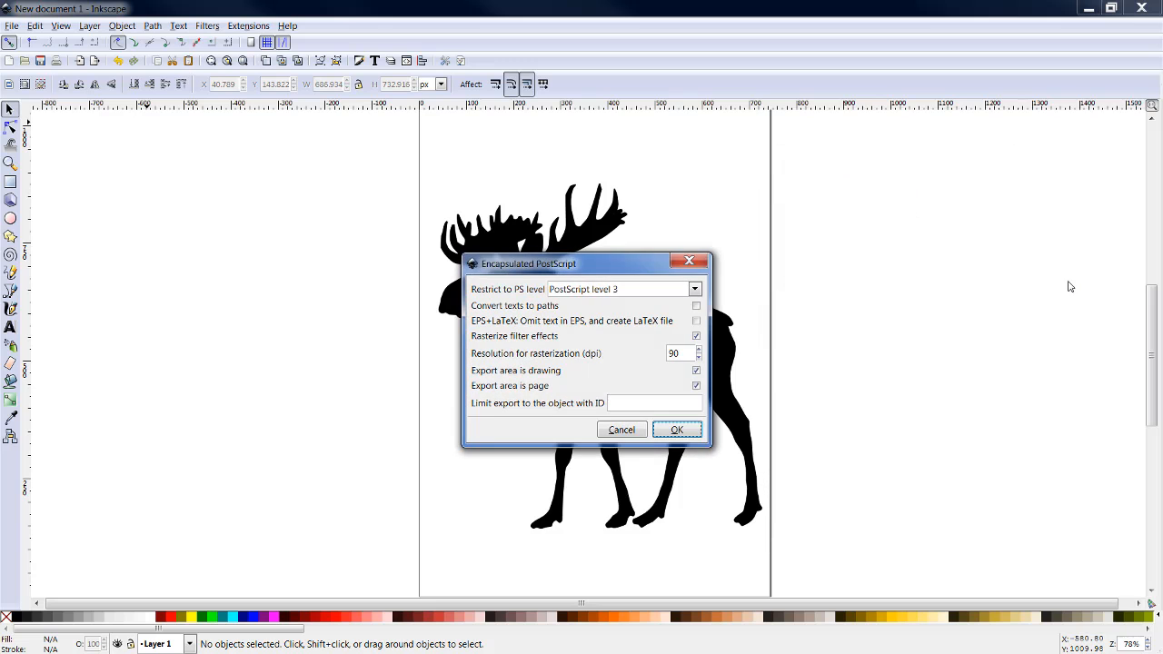
pyautogui.click(677, 430)
# Step: Select the moose path and save a PDF version as "MOOSE PDF" in Portable Document Format (*.pdf), accepting the default export options
pyautogui.click(598, 335)
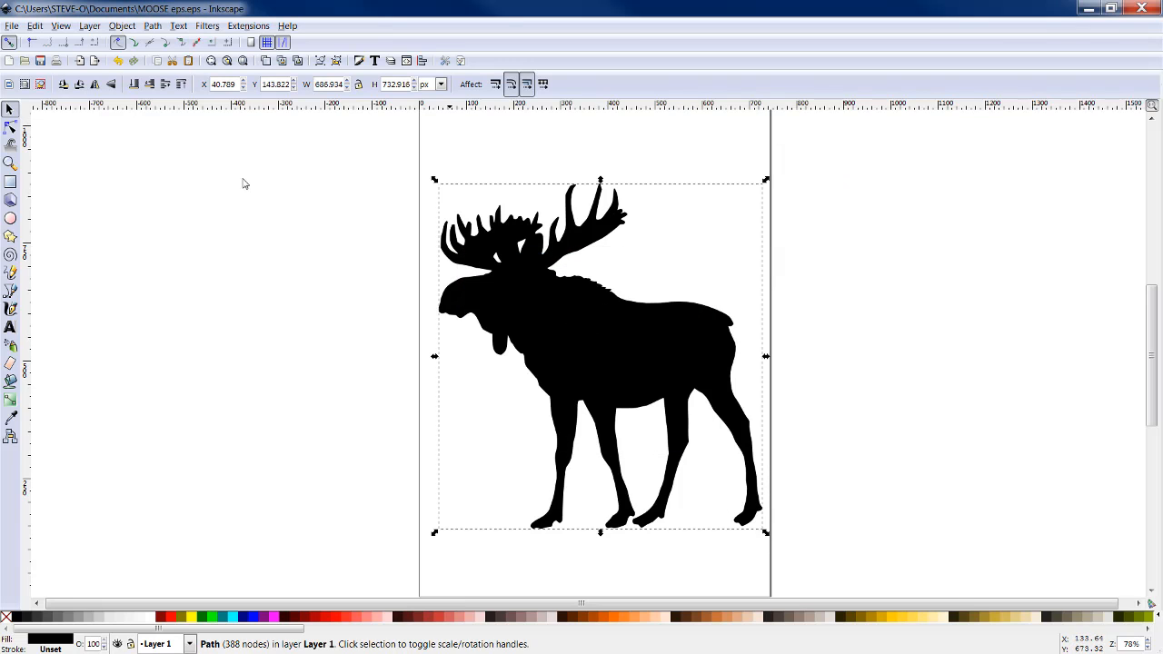
pyautogui.click(11, 25)
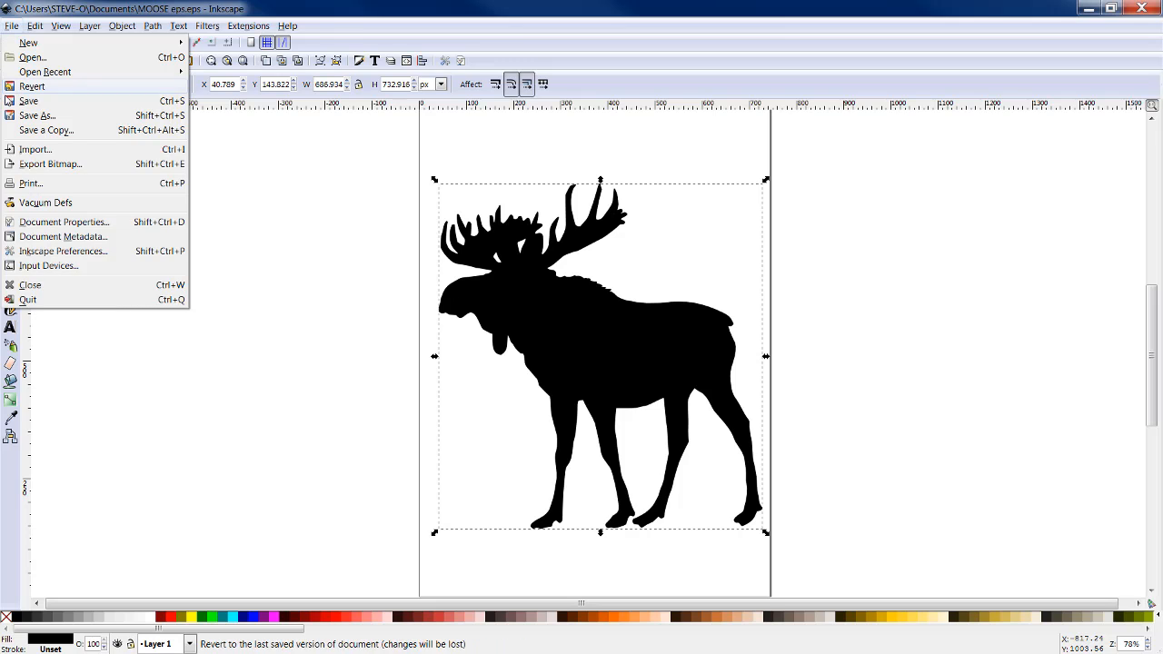
pyautogui.click(36, 116)
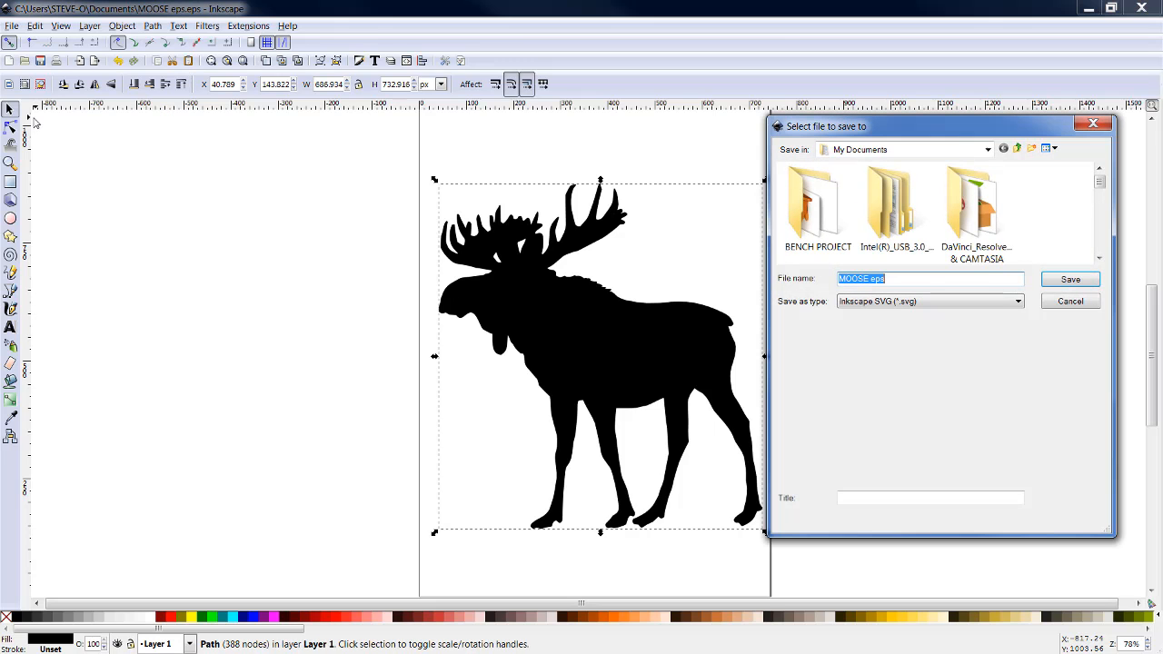
pyautogui.click(899, 282)
pyautogui.press('BackSpace')
pyautogui.press('BackSpace')
pyautogui.press('BackSpace')
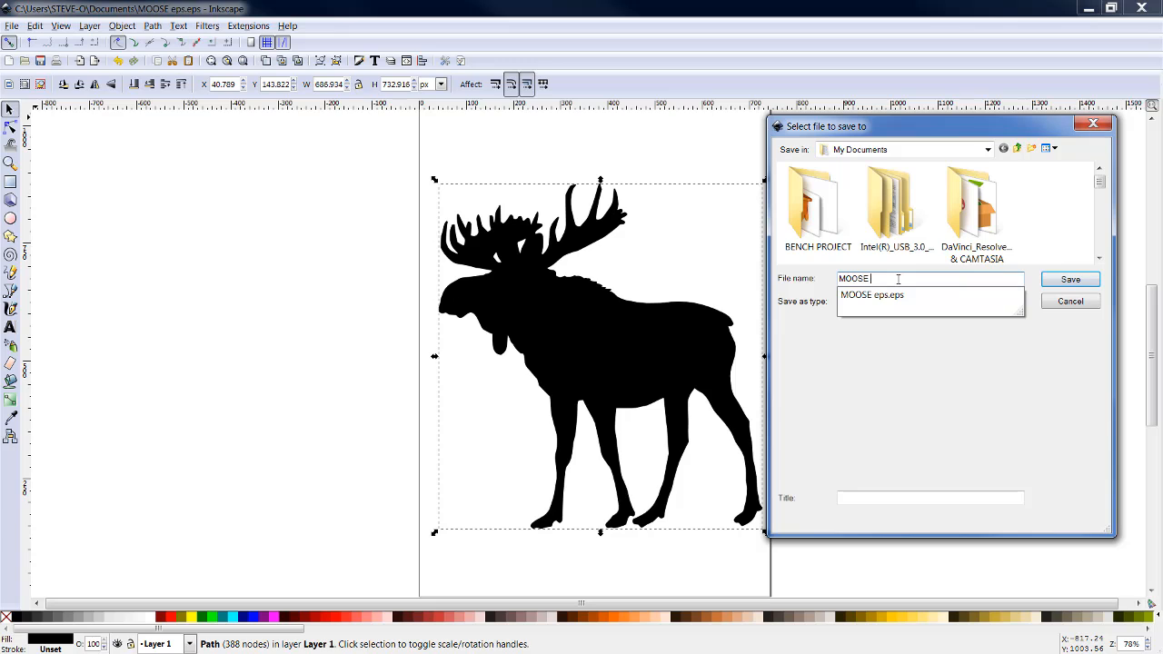
pyautogui.write('PDF')
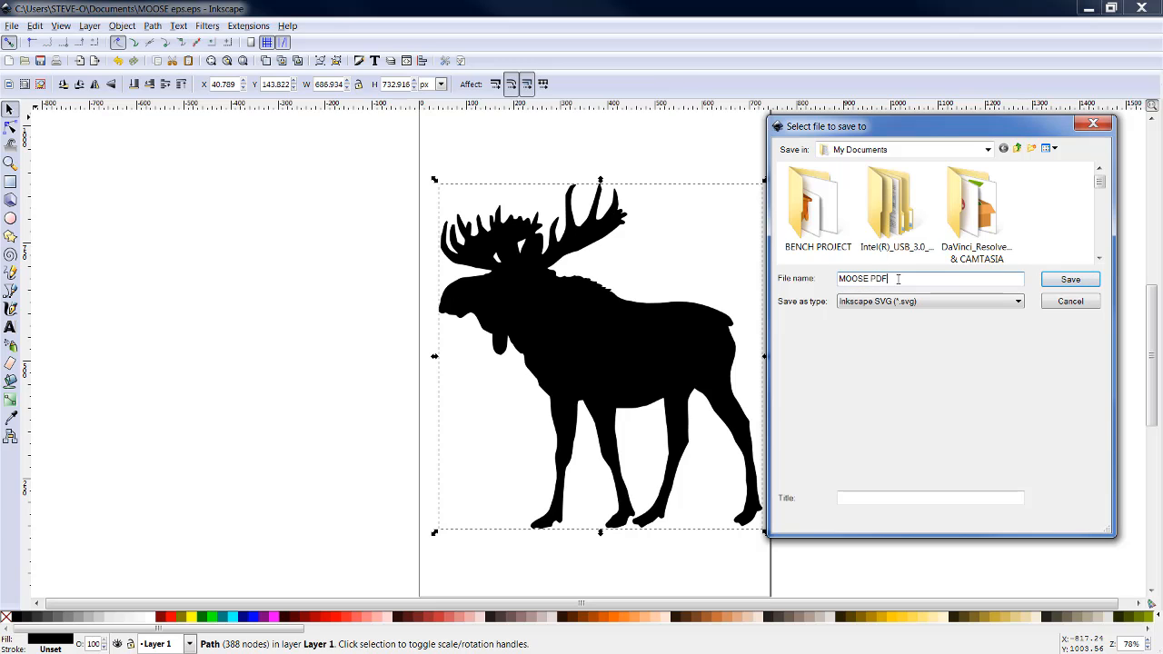
pyautogui.click(1017, 302)
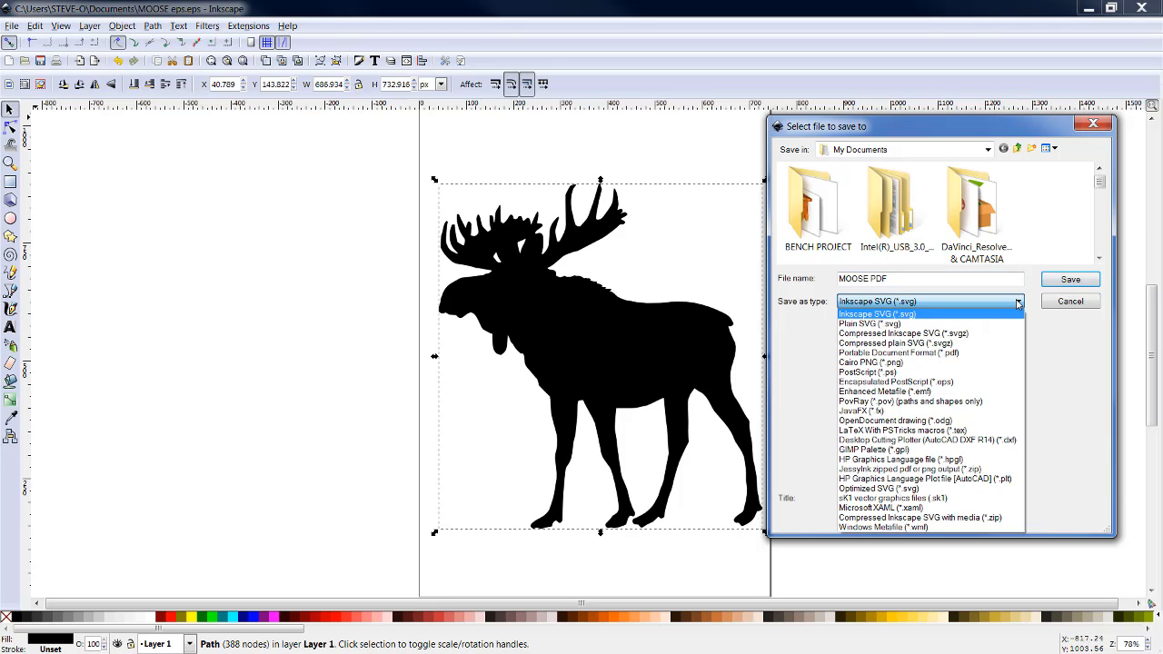
pyautogui.click(949, 353)
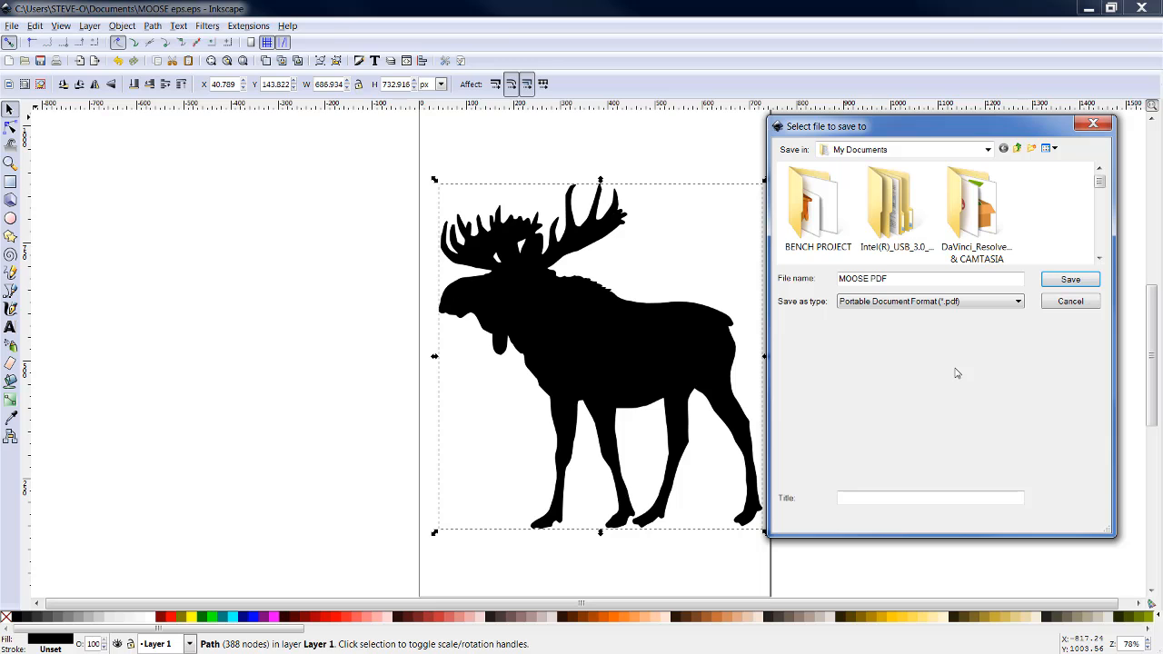
pyautogui.click(1070, 280)
pyautogui.click(672, 428)
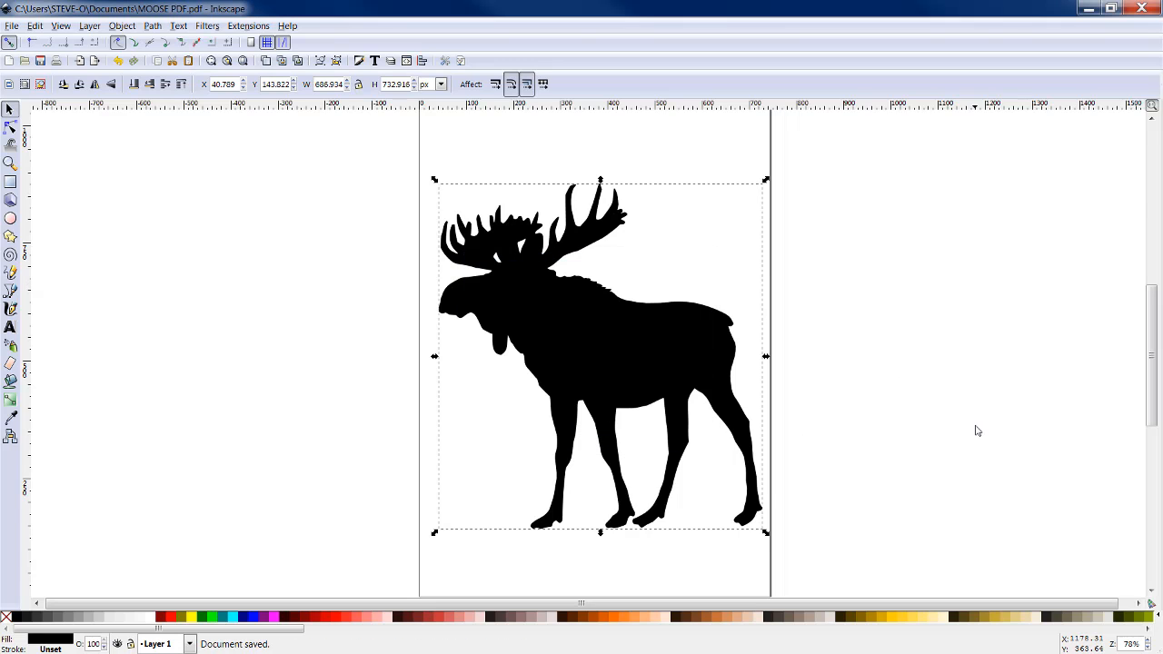